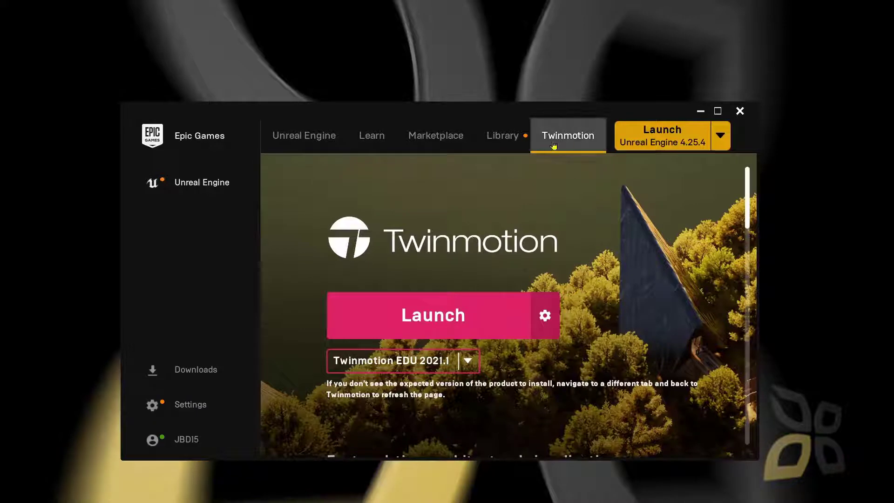
Step: Show the launcher's Unreal Engine page, and enlarge and reposition the launcher window
{"action": "left_click", "coordinate": [307, 147]}
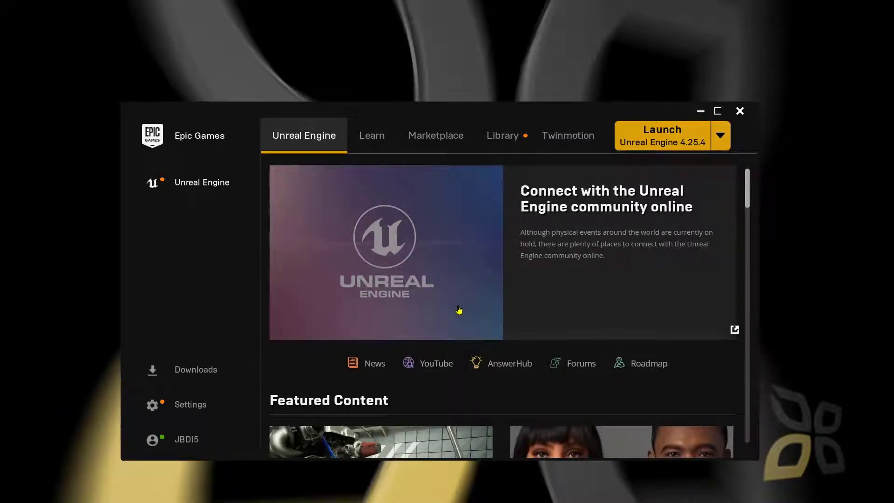
{"action": "left_click_drag", "start_coordinate": [121, 102], "coordinate": [68, 27]}
{"action": "left_click_drag", "start_coordinate": [515, 38], "coordinate": [536, 49]}
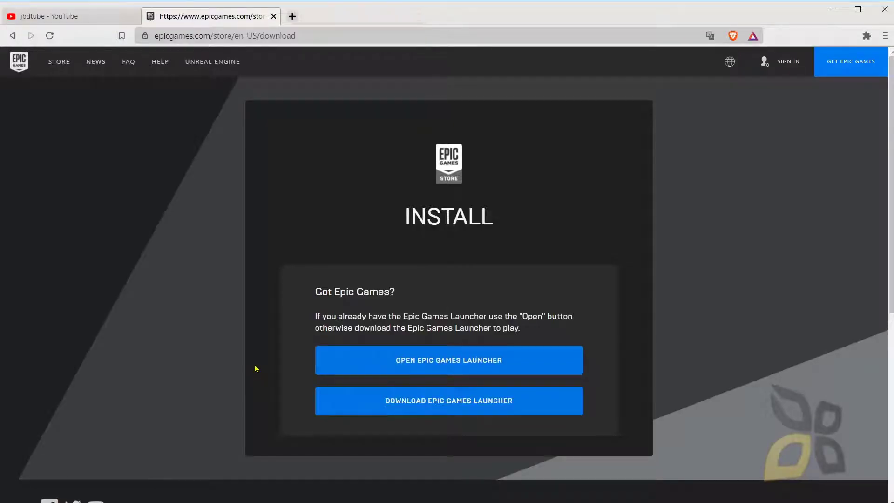
Step: Switch to the web browser and search for the Epic Games Launcher and "UNREAL ENGINE EDITOR"
{"action": "left_click", "coordinate": [215, 37]}
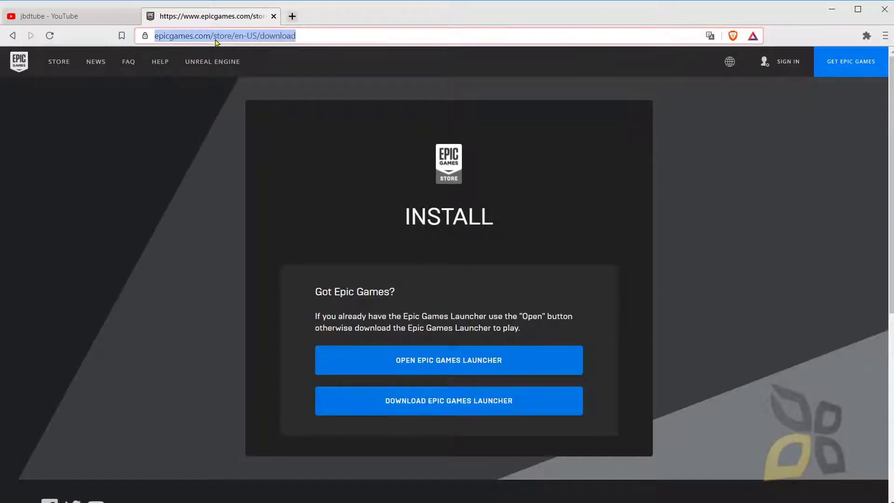
{"action": "type", "text": "epic game"}
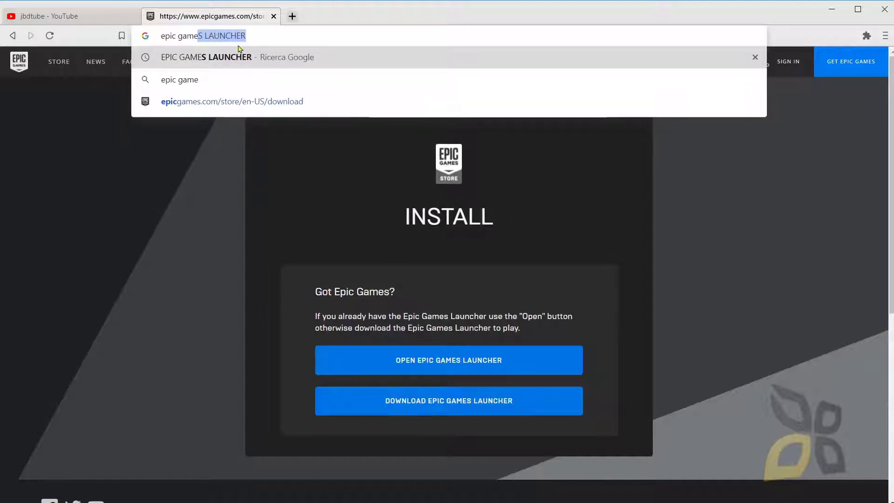
{"action": "key", "text": "End"}
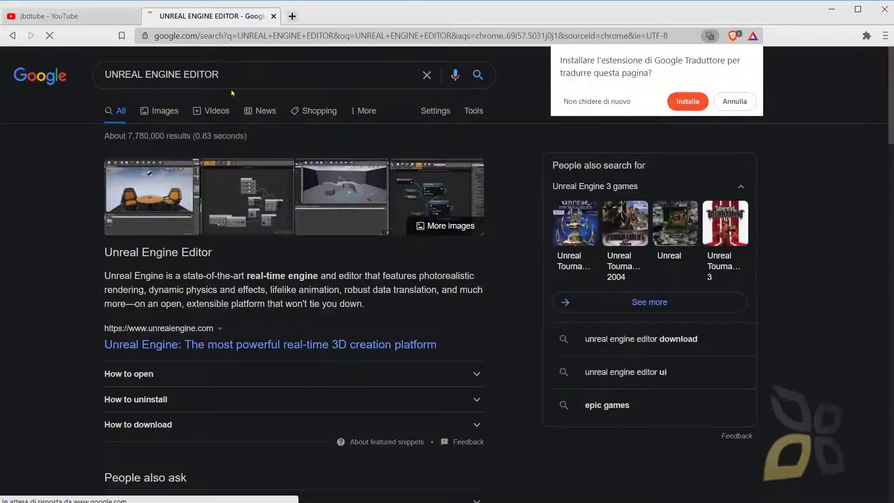
Step: Search for "twinmotion" in a separate tab, dismiss the translation extension offer and open the Twinmotion - Unreal Engine result
{"action": "left_click", "coordinate": [291, 17]}
{"action": "type", "text": "tw"}
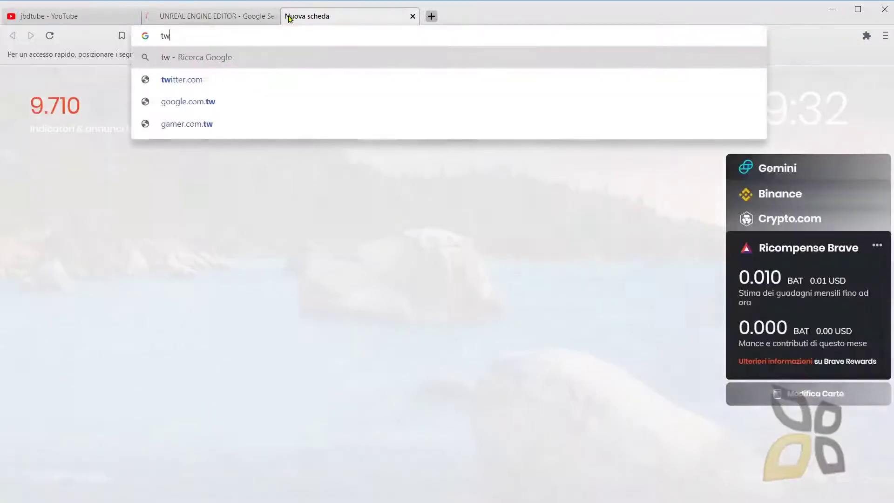
{"action": "key", "text": "BackSpace"}
{"action": "type", "text": "winmotion&oq=twinmotion&aqs=chrome..69i57.4023j0j1&sourceid=chrome&ie=UTF-8"}
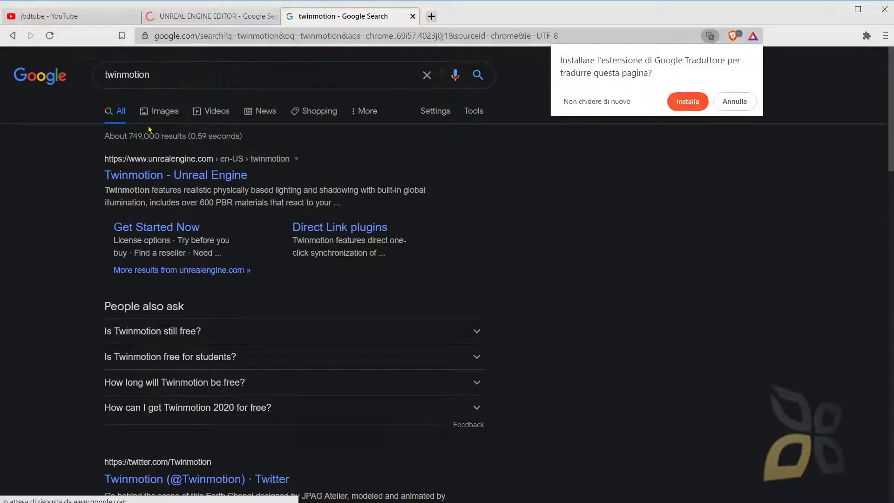
{"action": "left_click", "coordinate": [729, 102]}
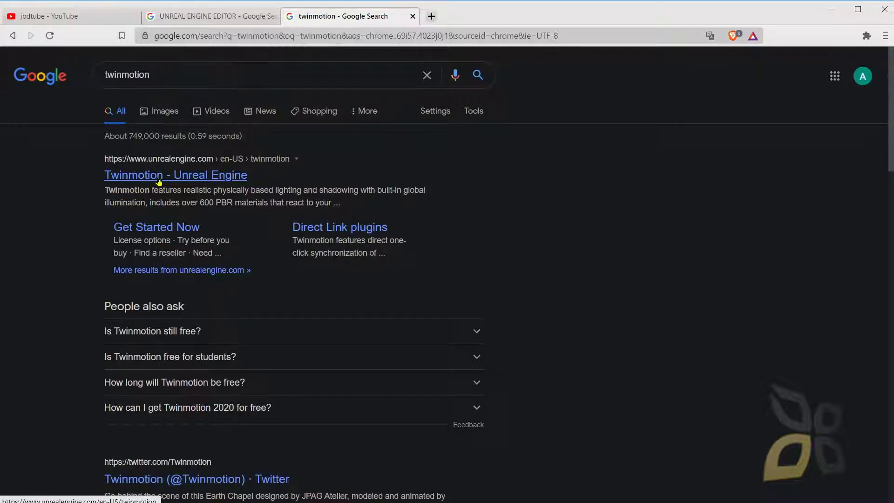
{"action": "left_click", "coordinate": [132, 182]}
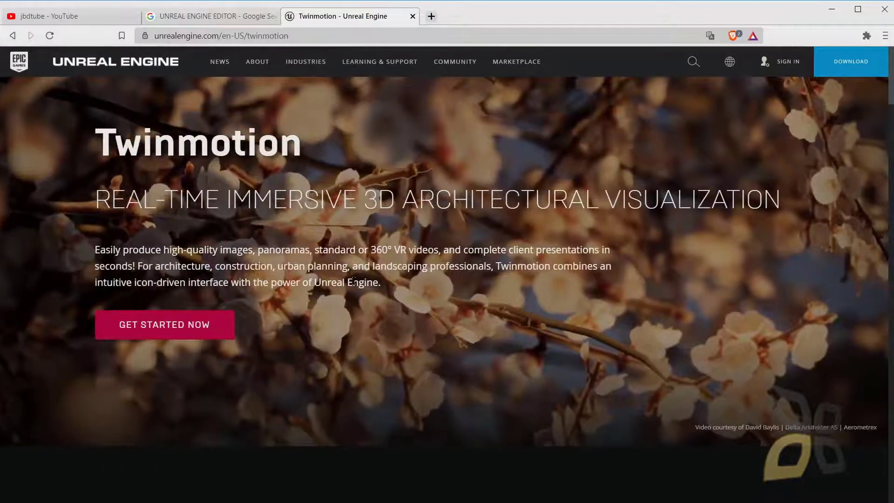
Step: Look through the Twinmotion product page, from its introduction to the feature descriptions and case studies
{"action": "scroll", "coordinate": [354, 282], "scroll_direction": "down", "scroll_amount": 5}
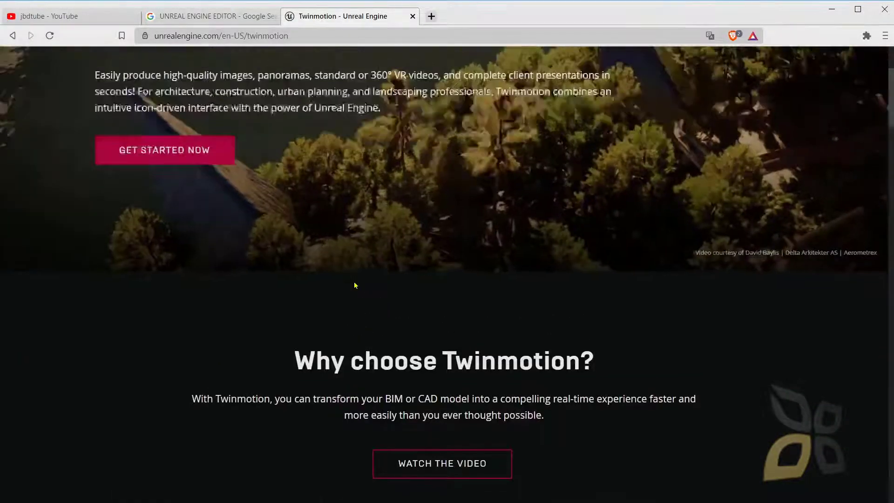
{"action": "scroll", "coordinate": [354, 281], "scroll_direction": "down", "scroll_amount": 10}
{"action": "scroll", "coordinate": [354, 284], "scroll_direction": "down", "scroll_amount": 4}
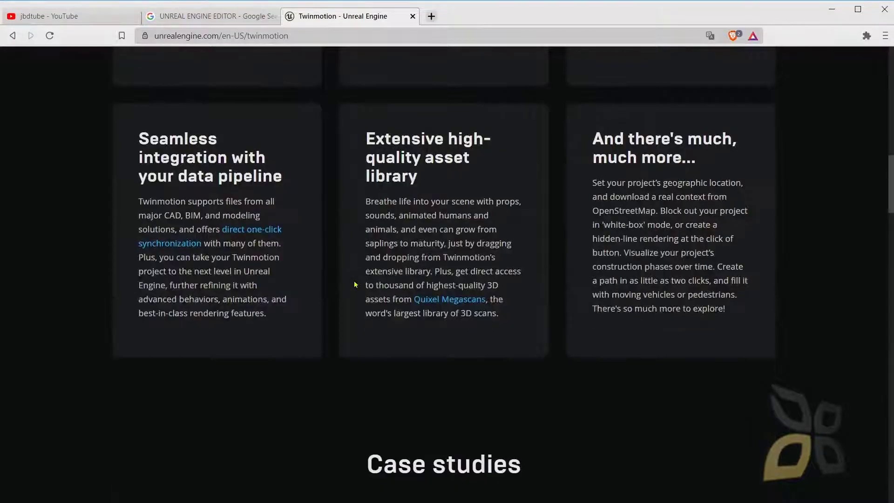
{"action": "scroll", "coordinate": [354, 284], "scroll_direction": "up", "scroll_amount": 11}
{"action": "scroll", "coordinate": [355, 283], "scroll_direction": "up", "scroll_amount": 8}
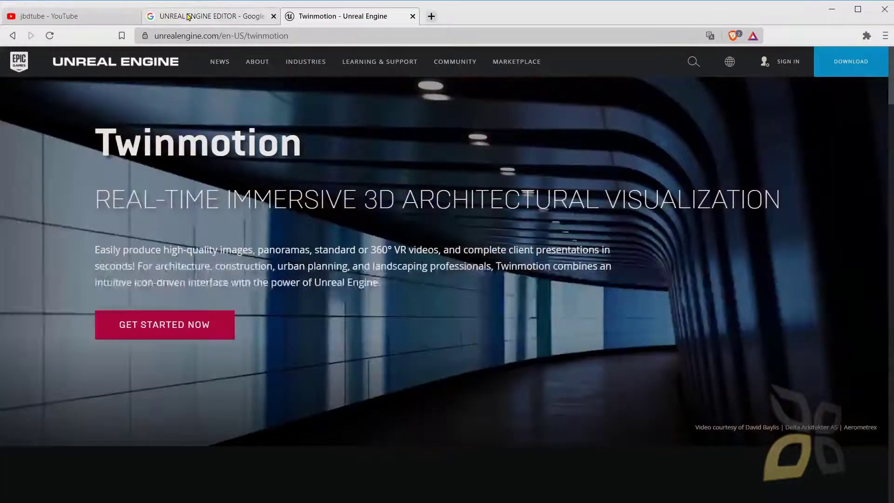
Step: View the Unreal Engine website from the editor search results, and close both the Unreal Engine and Twinmotion pages
{"action": "left_click", "coordinate": [205, 16]}
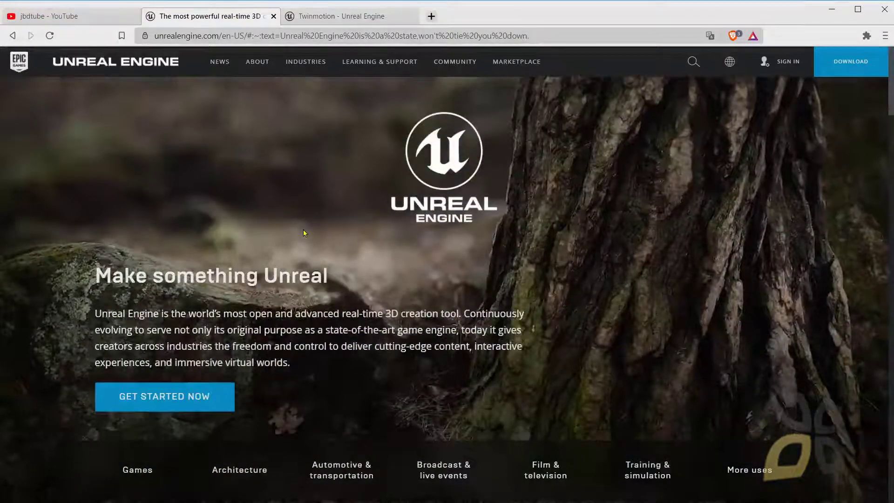
{"action": "mouse_move", "coordinate": [312, 73]}
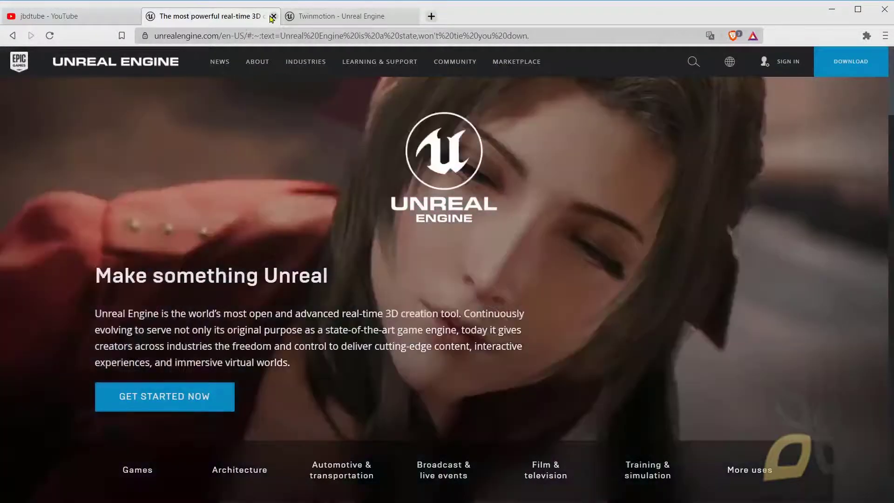
{"action": "left_click", "coordinate": [273, 16]}
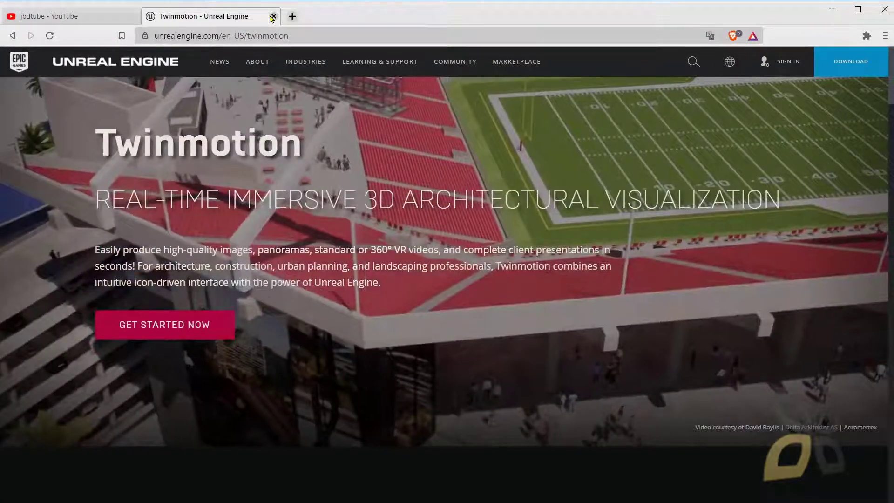
{"action": "left_click", "coordinate": [272, 16]}
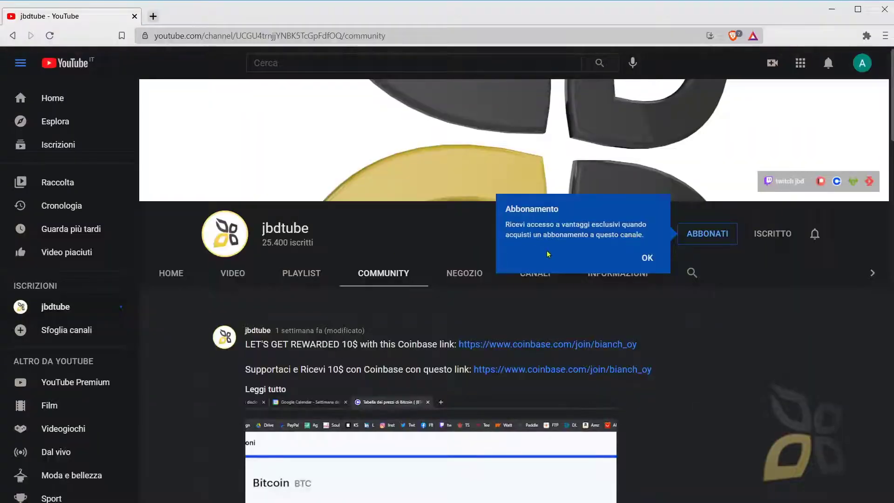
Step: Dismiss the membership notice on the jbdtube YouTube channel and view the channel's videos and playlists
{"action": "left_click", "coordinate": [744, 309]}
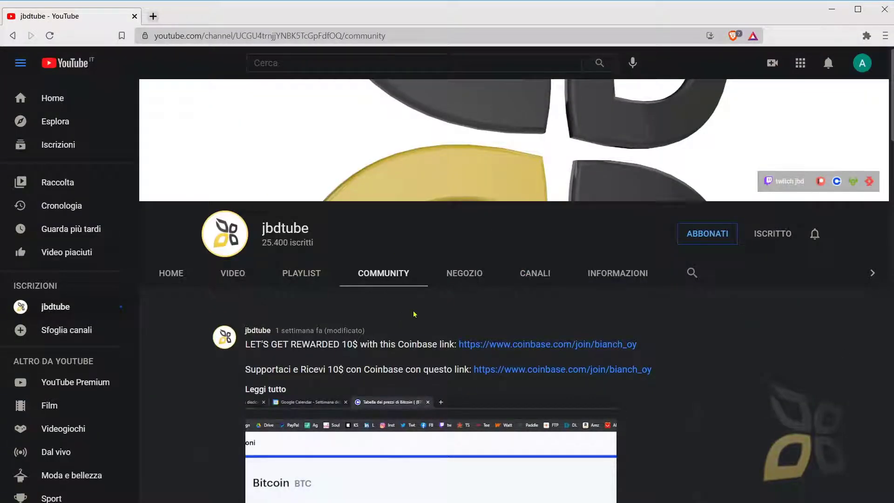
{"action": "left_click", "coordinate": [228, 280]}
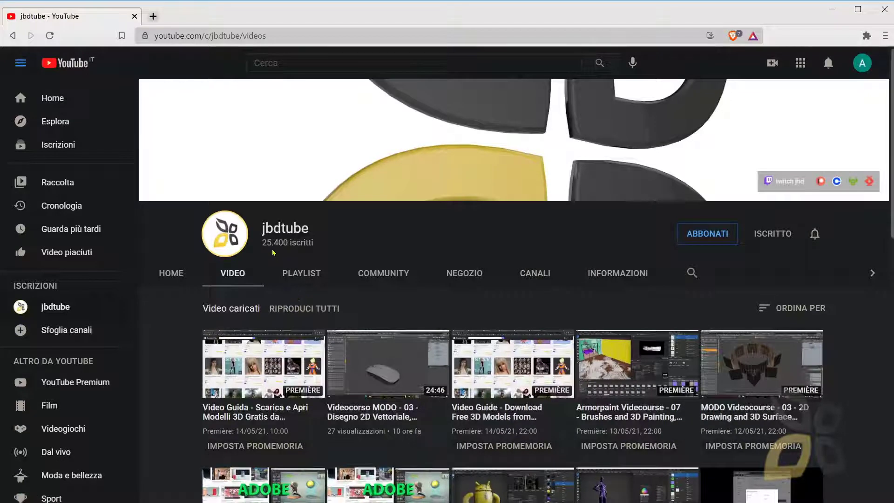
{"action": "left_click", "coordinate": [296, 274]}
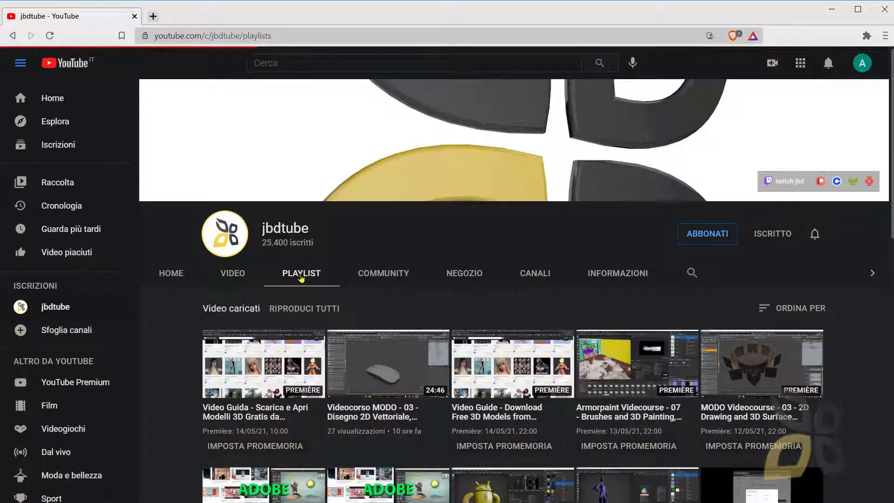
Step: Search within the jbdtube channel for "twinmotion"
{"action": "left_click", "coordinate": [692, 274]}
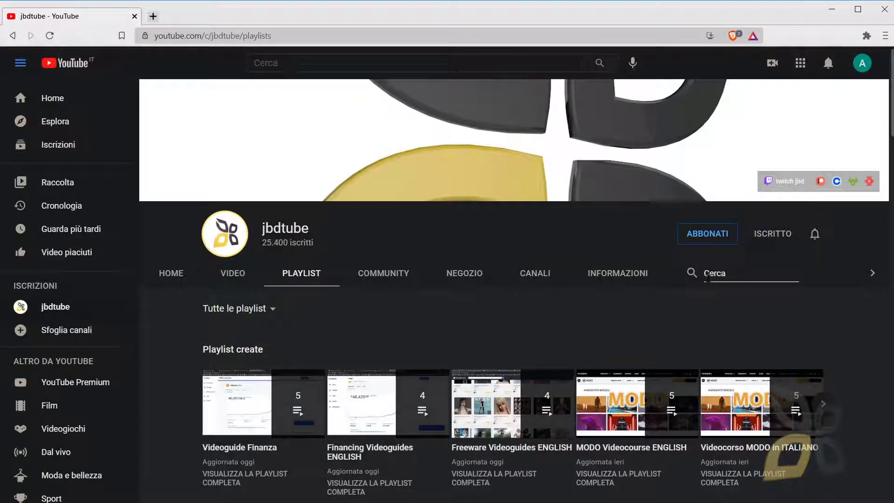
{"action": "type", "text": "twim"}
{"action": "key", "text": "BackSpace"}
{"action": "type", "text": "nmotion"}
{"action": "key", "text": "Return"}
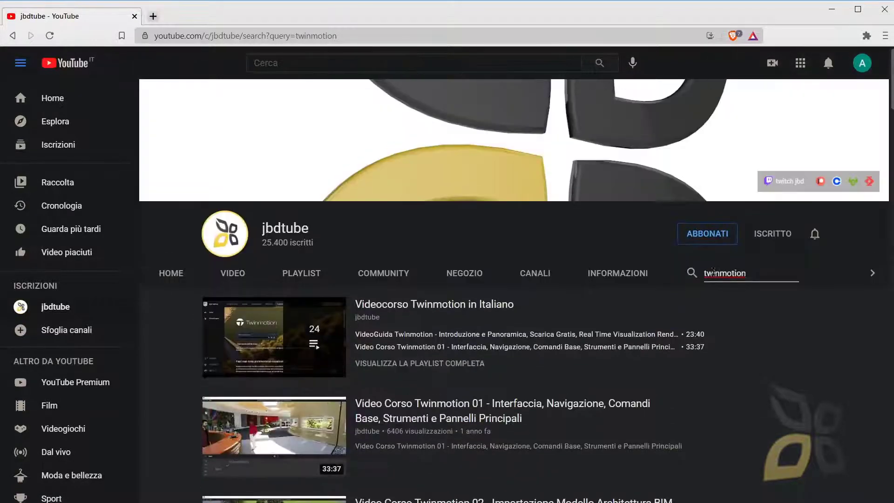
Step: Search the channel for "animals", and refine the query to "animals unreal engine"
{"action": "double_click", "coordinate": [713, 273]}
{"action": "type", "text": "animals"}
{"action": "key", "text": "Return"}
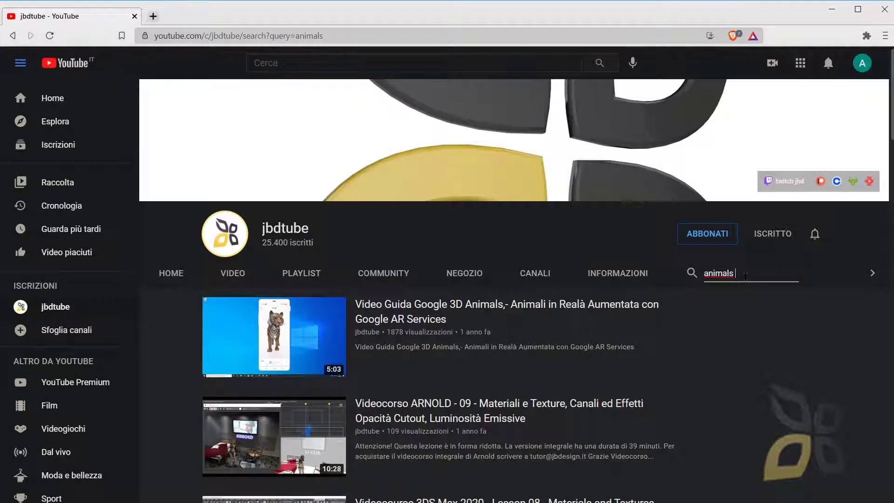
{"action": "type", "text": "unreal engine"}
{"action": "key", "text": "Return"}
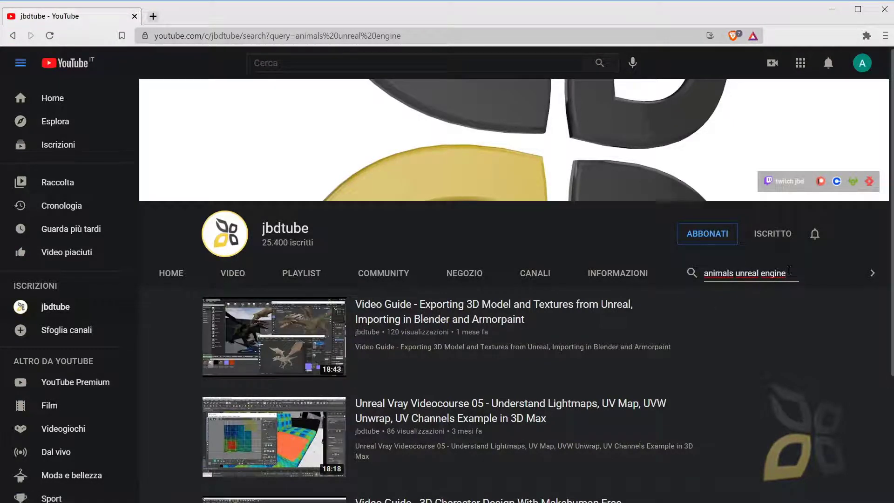
Step: Replace the channel search query with "quixel unreal engine" and run the search
{"action": "left_click_drag", "start_coordinate": [789, 270], "coordinate": [726, 275]}
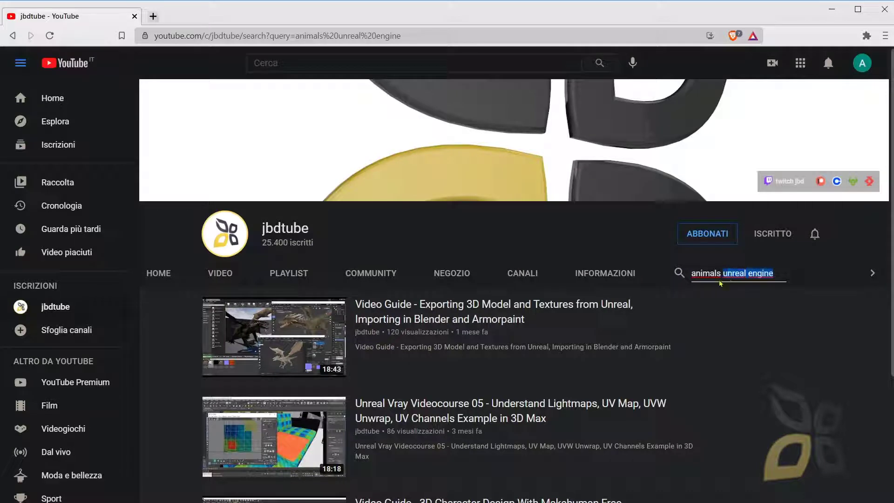
{"action": "key", "text": "BackSpace"}
{"action": "key", "text": "BackSpace"}
{"action": "key", "text": "BackSpace"}
{"action": "key", "text": "BackSpace"}
{"action": "key", "text": "BackSpace"}
{"action": "key", "text": "BackSpace"}
{"action": "key", "text": "BackSpace"}
{"action": "key", "text": "BackSpace"}
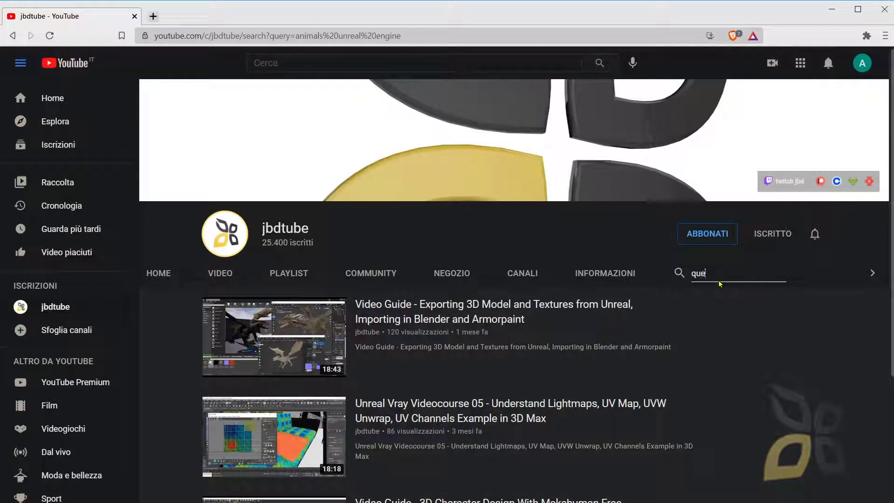
{"action": "key", "text": "BackSpace"}
{"action": "type", "text": "ixel unreal en"}
{"action": "type", "text": "gine"}
{"action": "key", "text": "Return"}
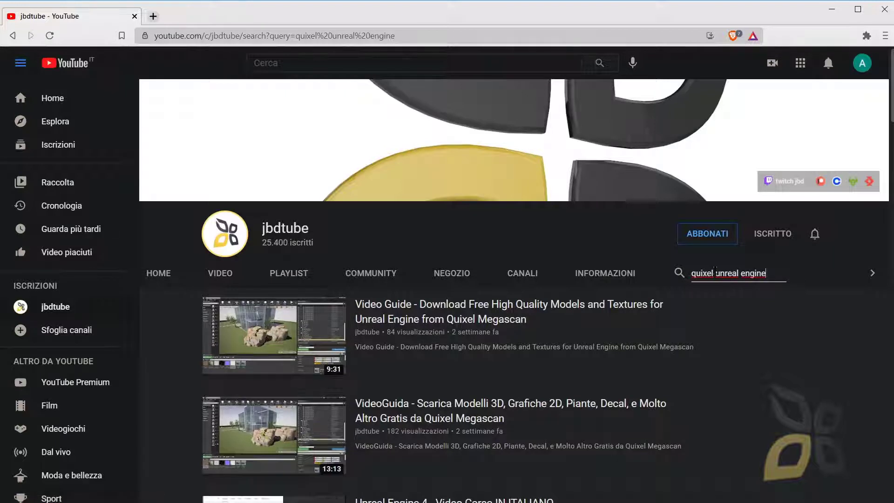
Step: Replace "quixel" with "substance" in the channel query and search for "substance unreal engine"
{"action": "left_click_drag", "start_coordinate": [716, 270], "coordinate": [665, 278]}
{"action": "type", "text": "substance"}
{"action": "key", "text": "Return"}
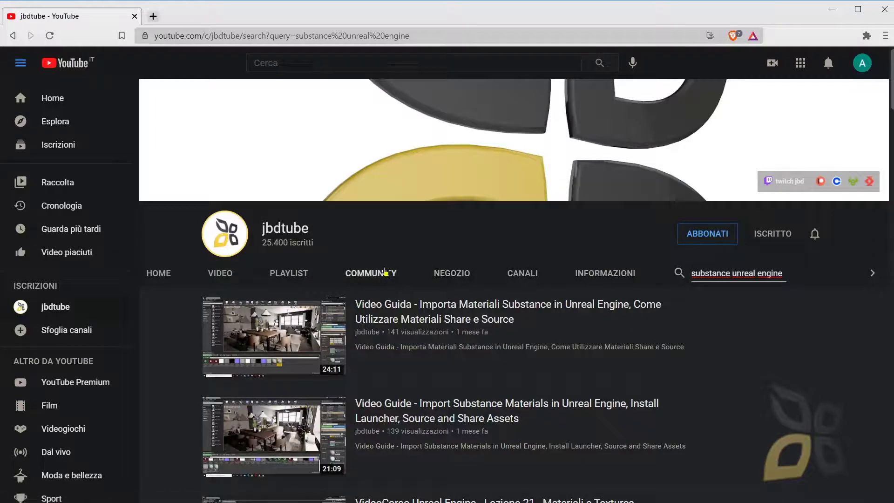
Step: View the channel's information page down to its list of links, and minimize the browser
{"action": "left_click", "coordinate": [605, 273]}
{"action": "scroll", "coordinate": [457, 349], "scroll_direction": "down", "scroll_amount": 8}
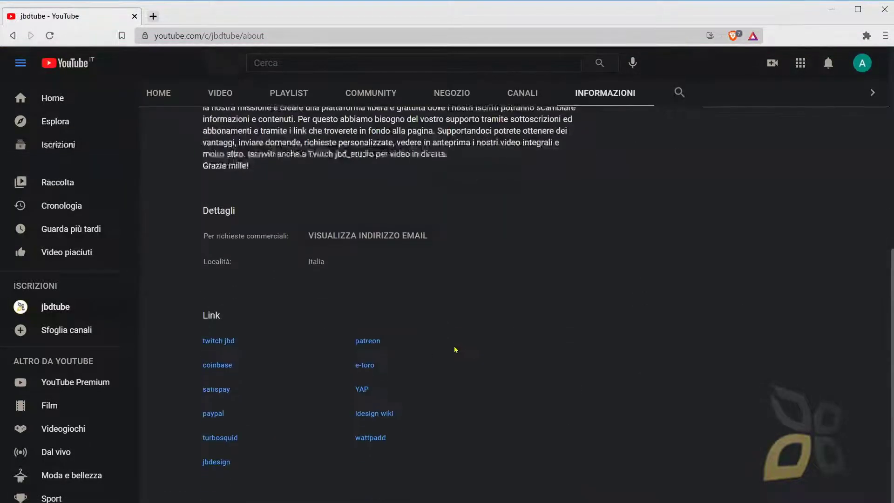
{"action": "left_click", "coordinate": [832, 9]}
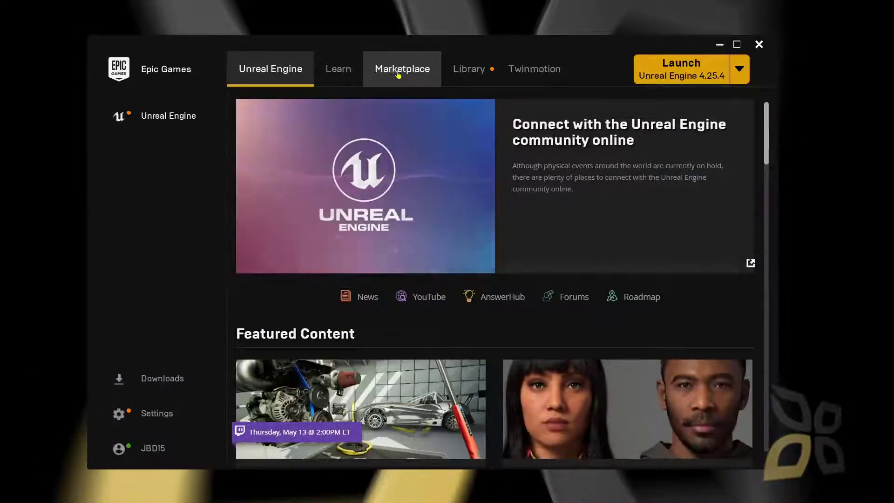
Step: Back in the Epic Games Launcher, compare the Twinmotion and Unreal Engine pages, and open the Library with the engine versions
{"action": "left_click_drag", "start_coordinate": [534, 42], "coordinate": [536, 45]}
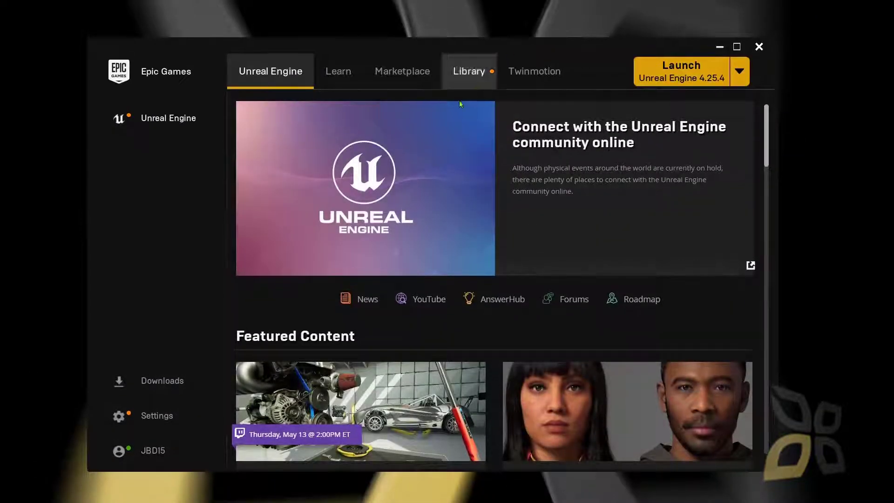
{"action": "left_click", "coordinate": [535, 84]}
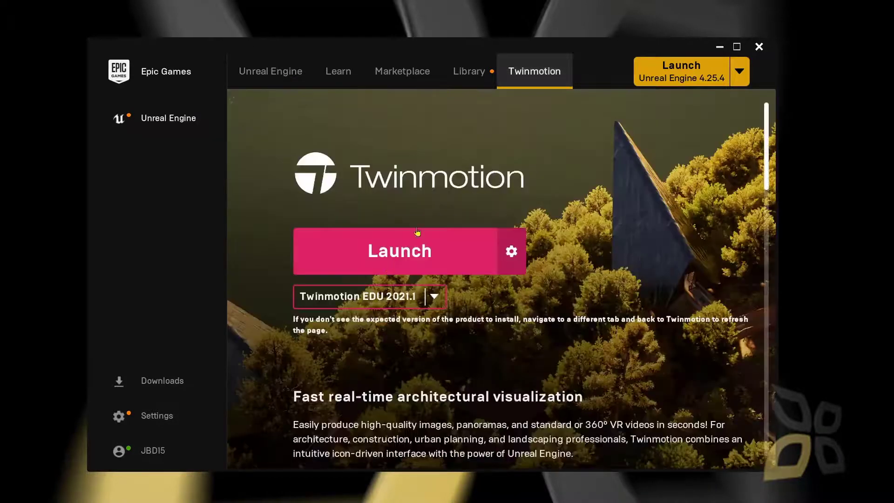
{"action": "left_click", "coordinate": [279, 72]}
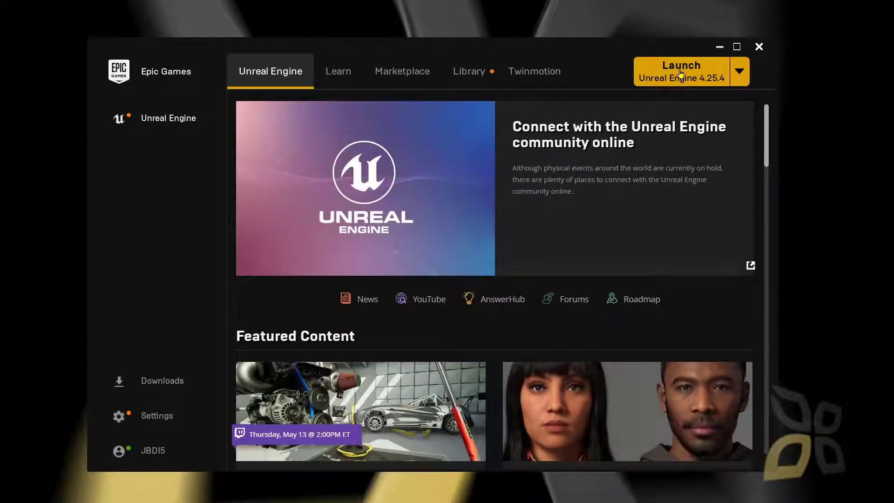
{"action": "left_click", "coordinate": [553, 72]}
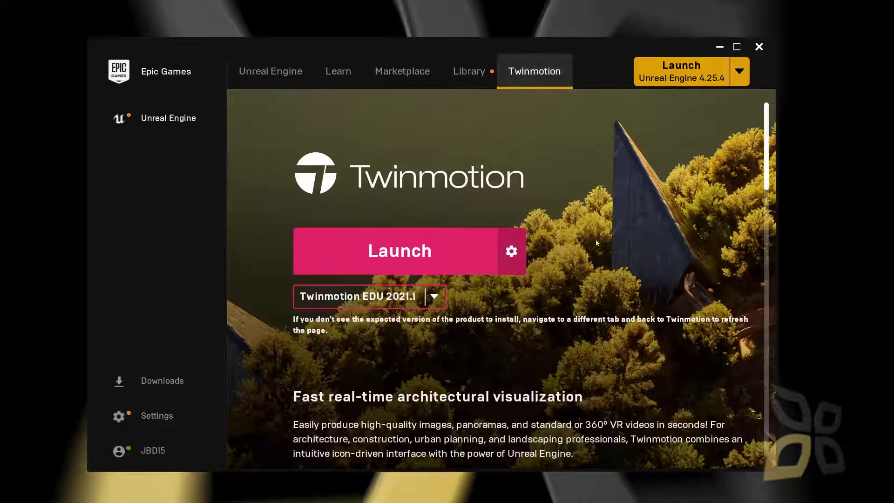
{"action": "left_click", "coordinate": [256, 76]}
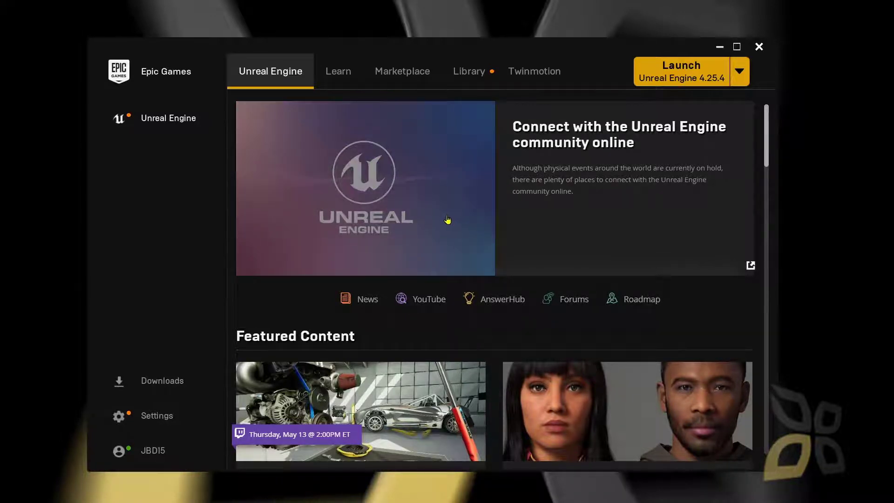
{"action": "left_click", "coordinate": [462, 84]}
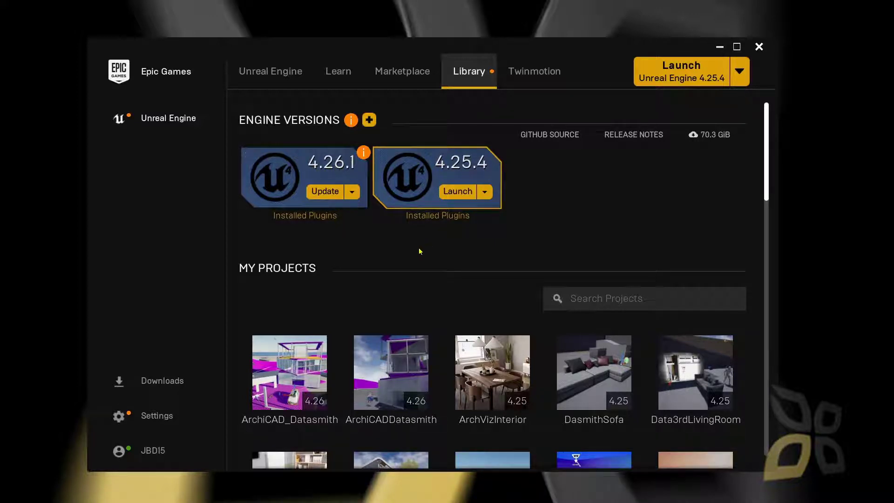
Step: Look through the My Projects section of the Library, examining the project thumbnails and their engine versions down to the last row
{"action": "scroll", "coordinate": [419, 252], "scroll_direction": "down", "scroll_amount": 3}
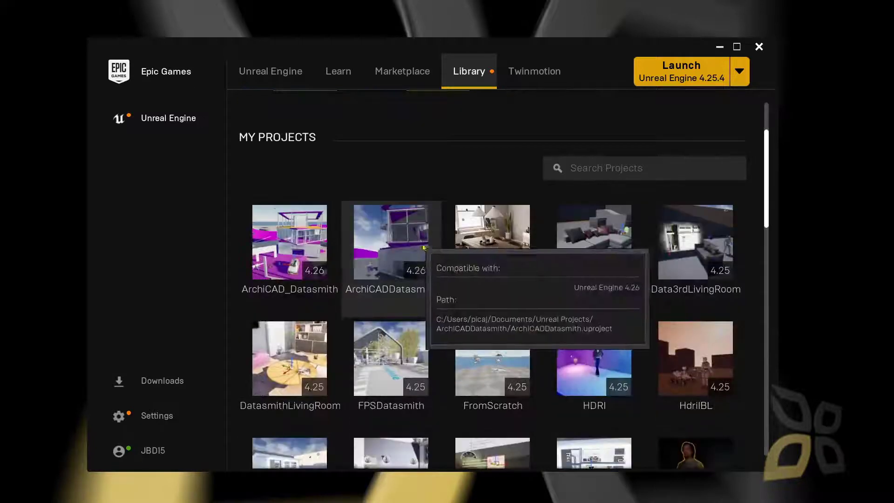
{"action": "scroll", "coordinate": [437, 303], "scroll_direction": "down", "scroll_amount": 2}
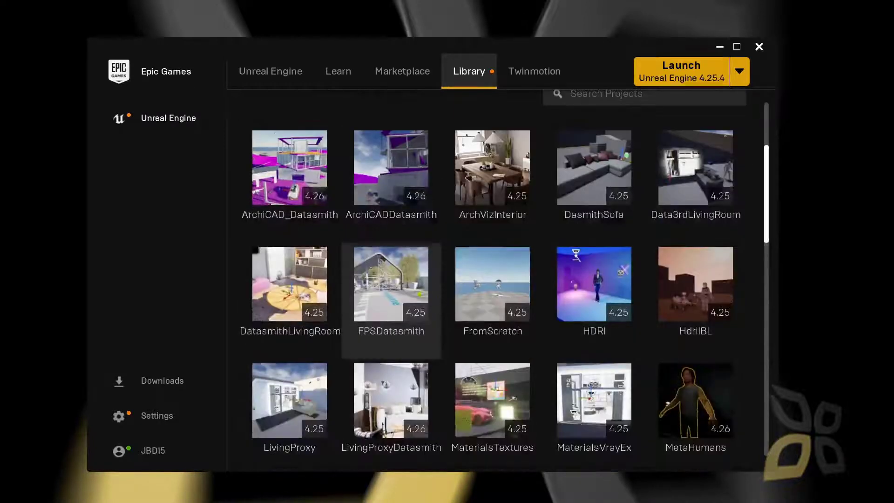
{"action": "mouse_move", "coordinate": [301, 182]}
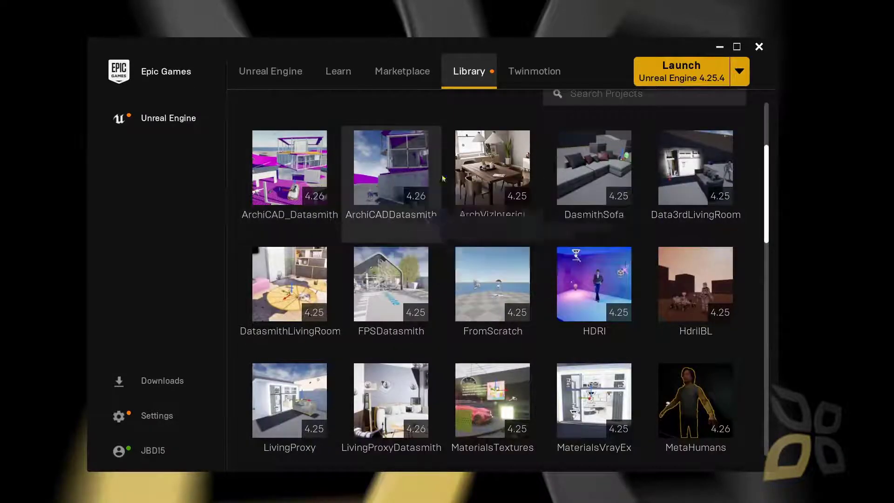
{"action": "mouse_move", "coordinate": [702, 187]}
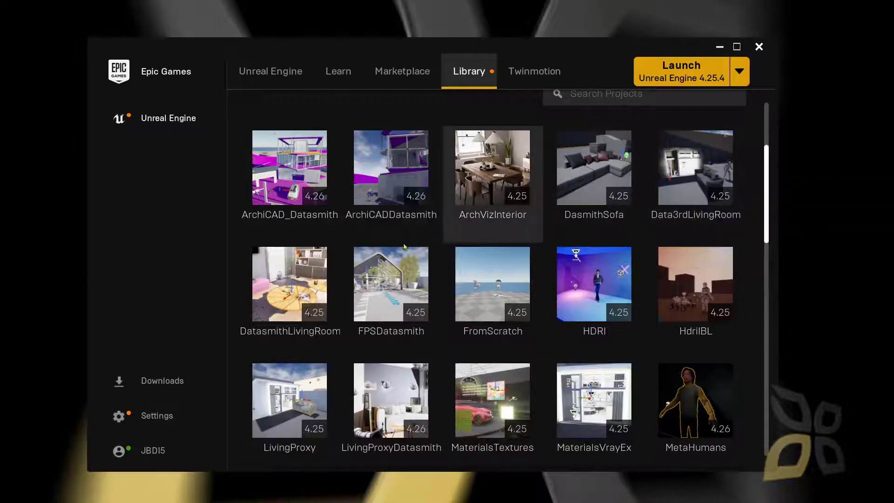
{"action": "scroll", "coordinate": [432, 346], "scroll_direction": "down", "scroll_amount": 1}
{"action": "mouse_move", "coordinate": [366, 363]}
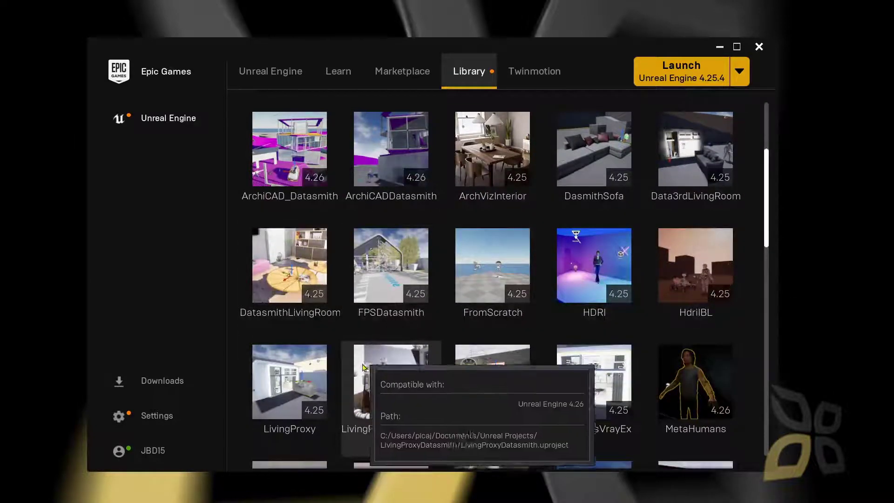
{"action": "scroll", "coordinate": [361, 371], "scroll_direction": "down", "scroll_amount": 1}
{"action": "scroll", "coordinate": [360, 372], "scroll_direction": "up", "scroll_amount": 1}
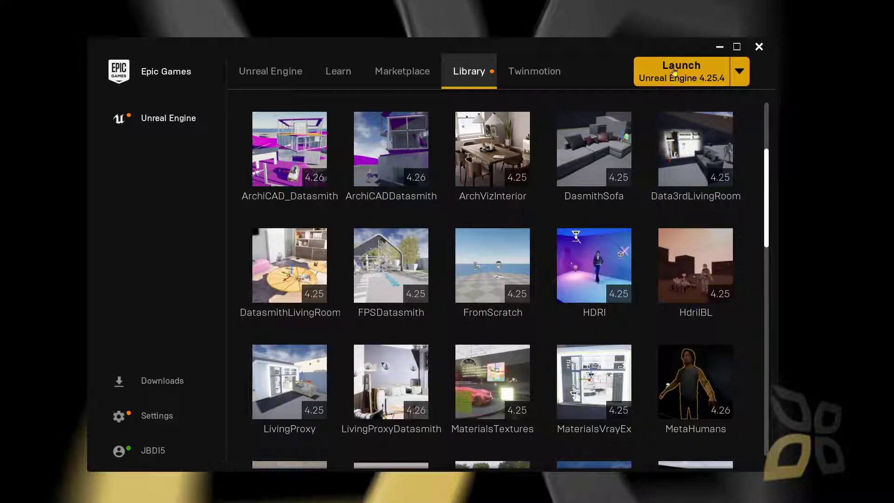
{"action": "scroll", "coordinate": [384, 350], "scroll_direction": "down", "scroll_amount": 3}
{"action": "mouse_move", "coordinate": [383, 351]}
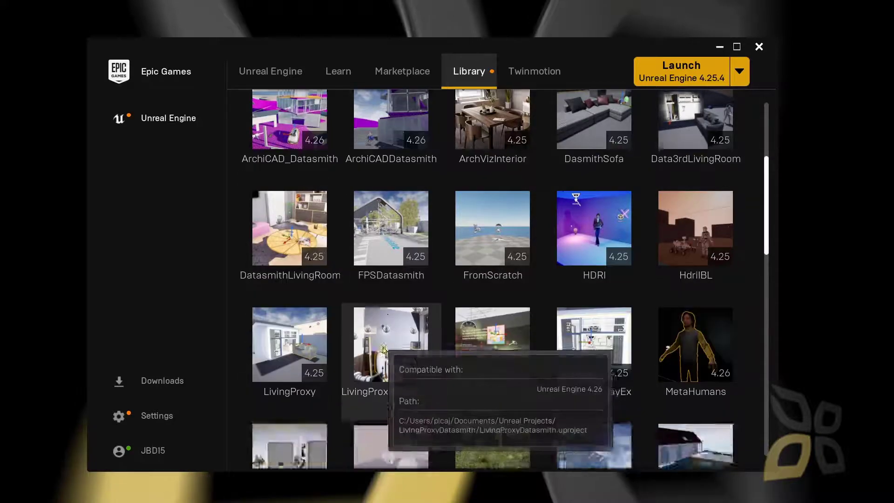
{"action": "scroll", "coordinate": [383, 351], "scroll_direction": "down", "scroll_amount": 7}
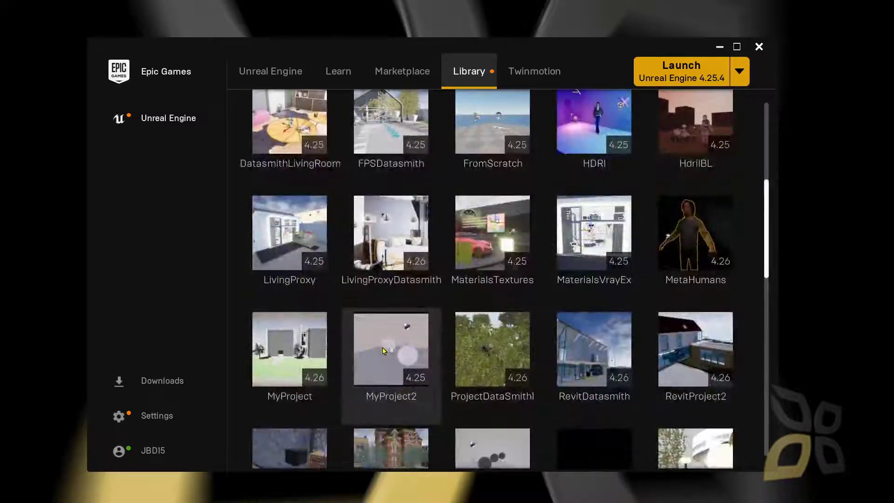
{"action": "scroll", "coordinate": [382, 350], "scroll_direction": "down", "scroll_amount": 3}
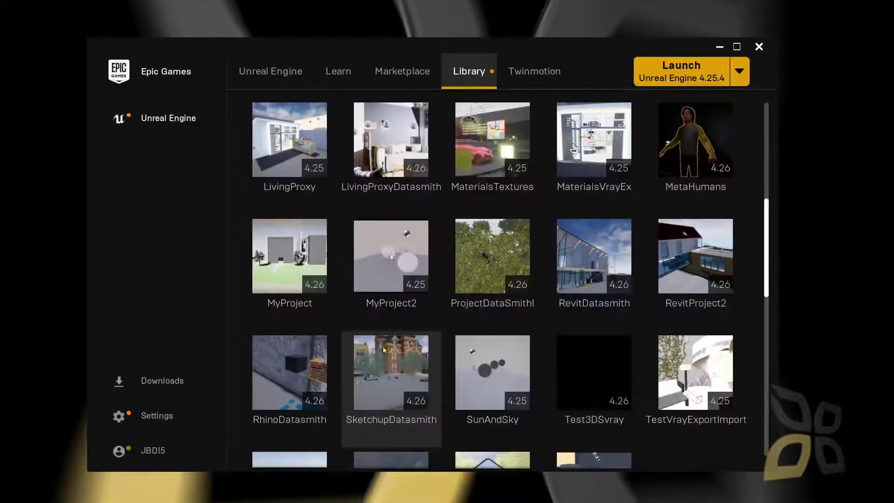
{"action": "scroll", "coordinate": [384, 350], "scroll_direction": "down", "scroll_amount": 4}
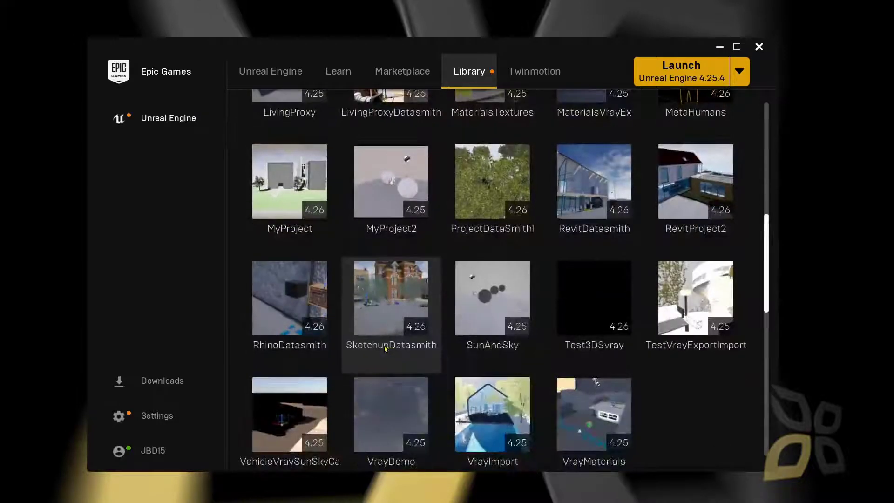
{"action": "mouse_move", "coordinate": [417, 319]}
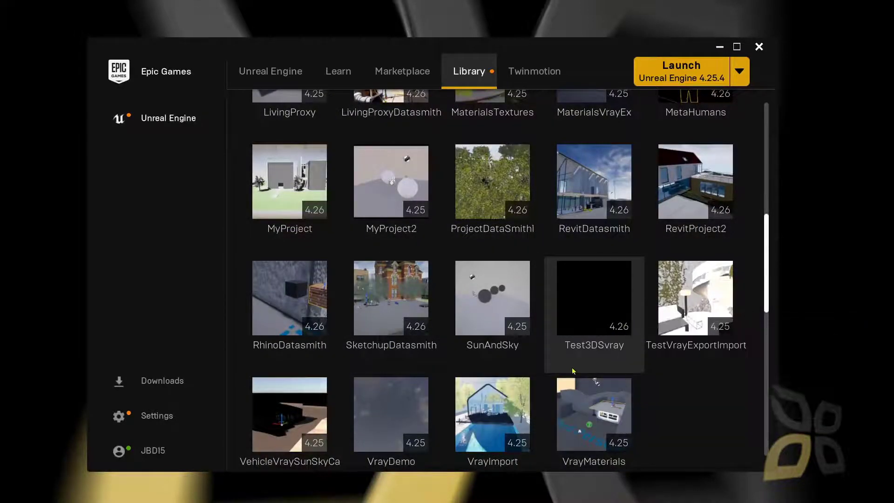
Step: Open the RevitProject2 project from the Library and cancel the Windows Defender Firewall access request for UE4Editor
{"action": "scroll", "coordinate": [573, 371], "scroll_direction": "up", "scroll_amount": 2}
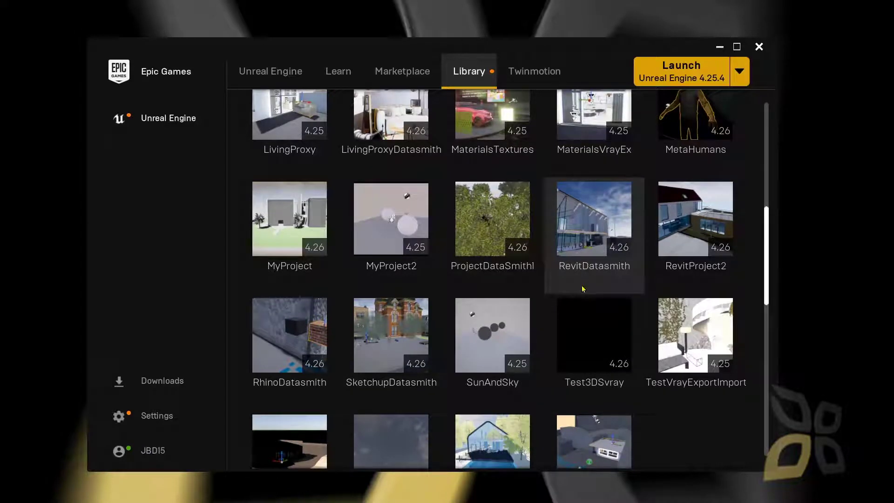
{"action": "mouse_move", "coordinate": [698, 233]}
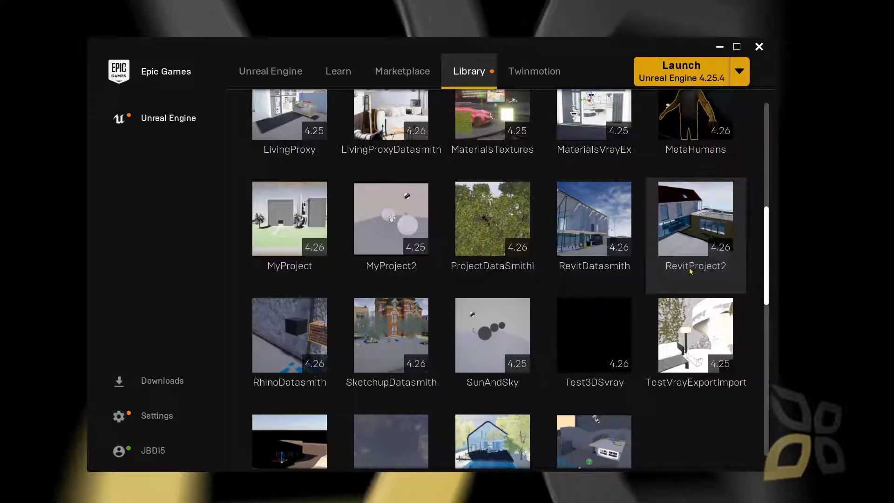
{"action": "left_click", "coordinate": [675, 230]}
{"action": "left_click", "coordinate": [676, 230]}
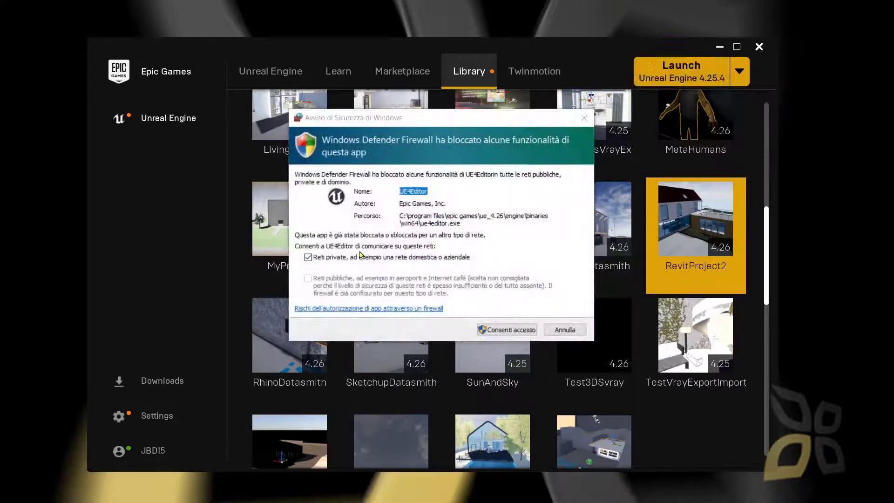
{"action": "left_click", "coordinate": [565, 330]}
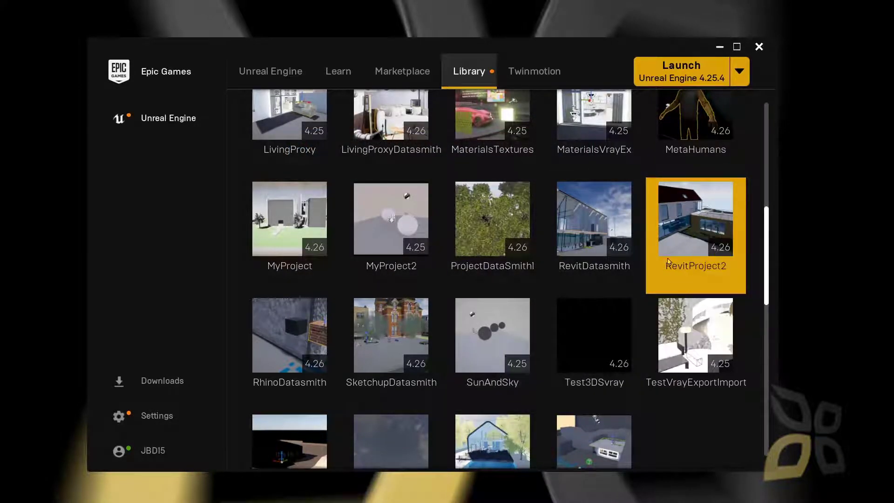
Step: Examine the other Library projects, checking the engine compatibility and paths of MetaHumans and LivingProxy
{"action": "scroll", "coordinate": [455, 342], "scroll_direction": "up", "scroll_amount": 5}
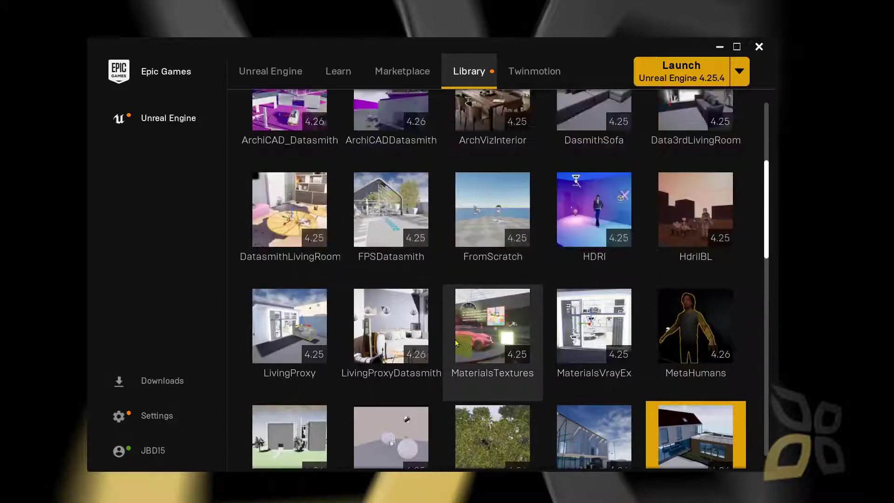
{"action": "scroll", "coordinate": [455, 342], "scroll_direction": "up", "scroll_amount": 2}
{"action": "scroll", "coordinate": [455, 342], "scroll_direction": "down", "scroll_amount": 3}
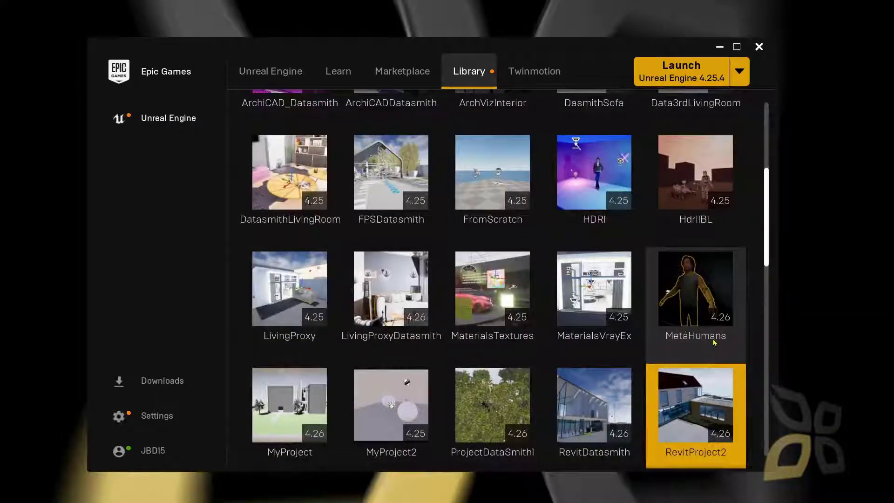
{"action": "mouse_move", "coordinate": [694, 274]}
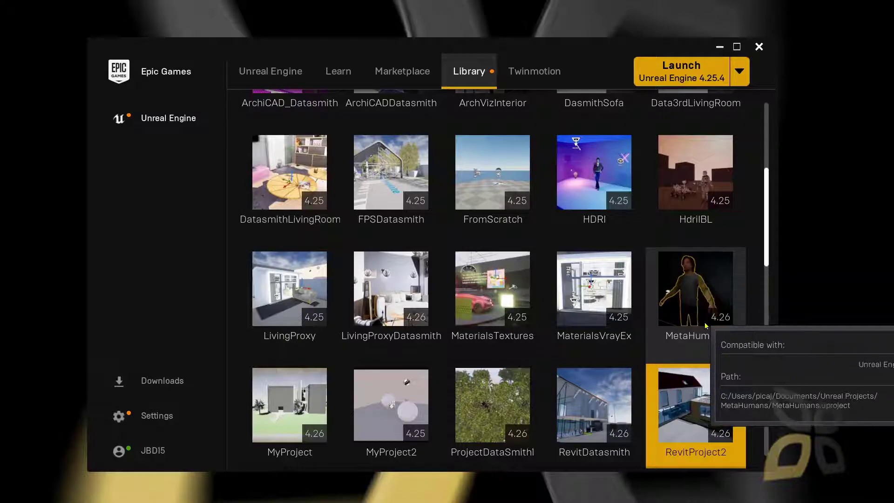
{"action": "mouse_move", "coordinate": [688, 330]}
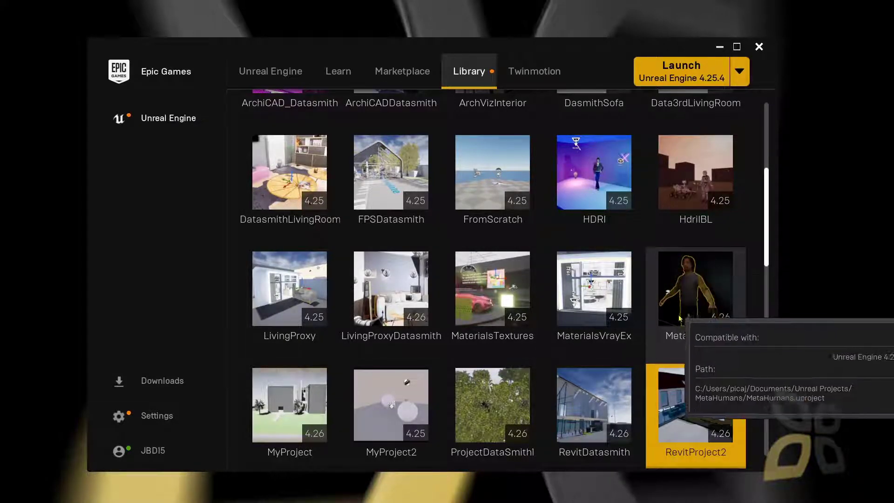
{"action": "mouse_move", "coordinate": [336, 267]}
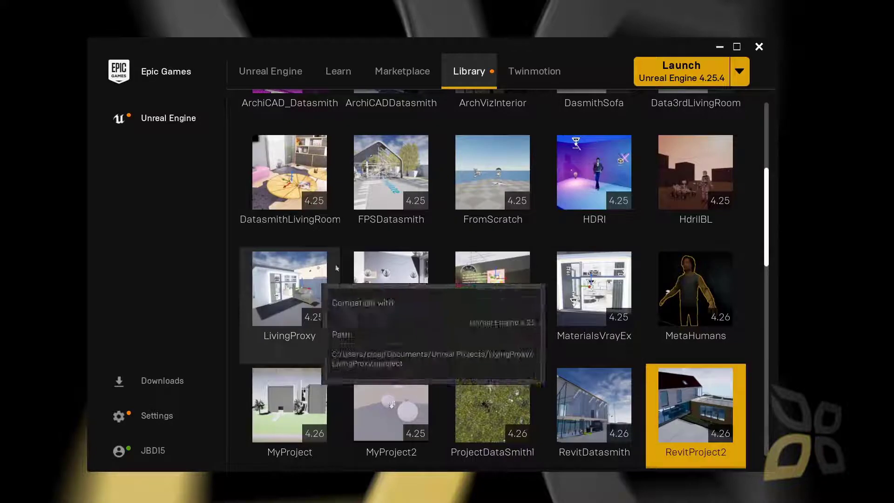
{"action": "left_click", "coordinate": [479, 85]}
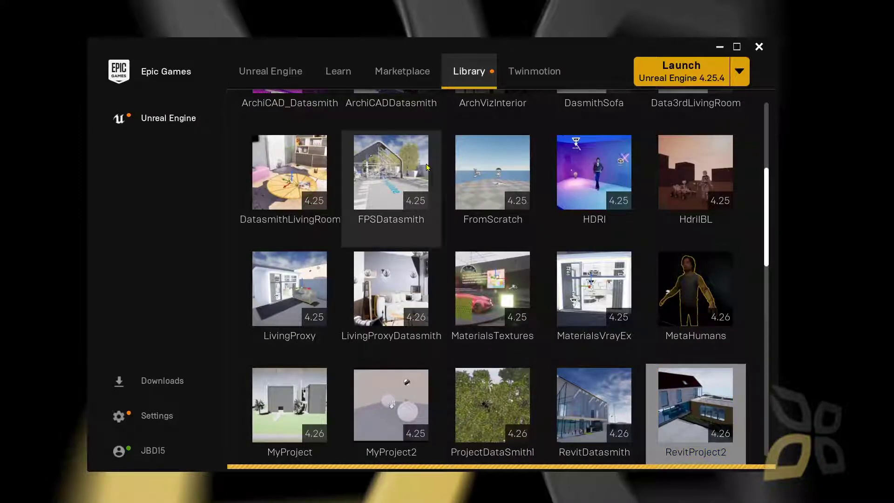
Step: Open the Marketplace, look over its showcase, and browse the list of free products
{"action": "left_click", "coordinate": [393, 88]}
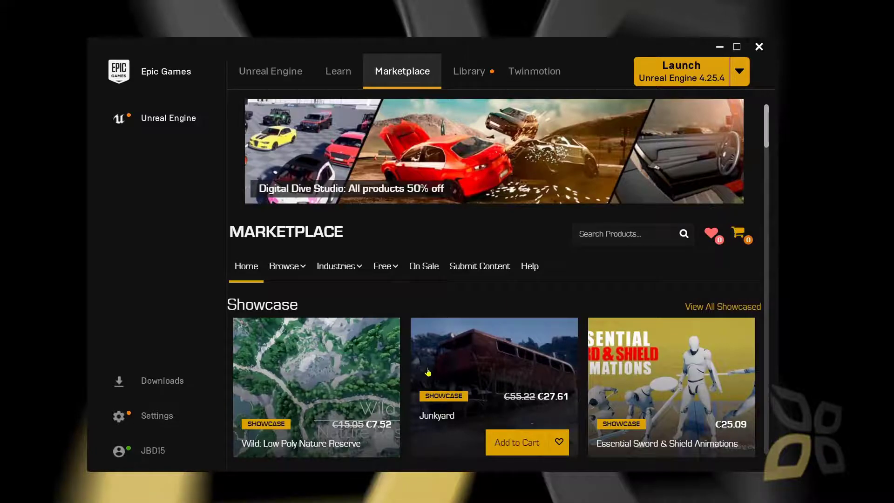
{"action": "scroll", "coordinate": [428, 371], "scroll_direction": "down", "scroll_amount": 3}
{"action": "scroll", "coordinate": [492, 289], "scroll_direction": "up", "scroll_amount": 3}
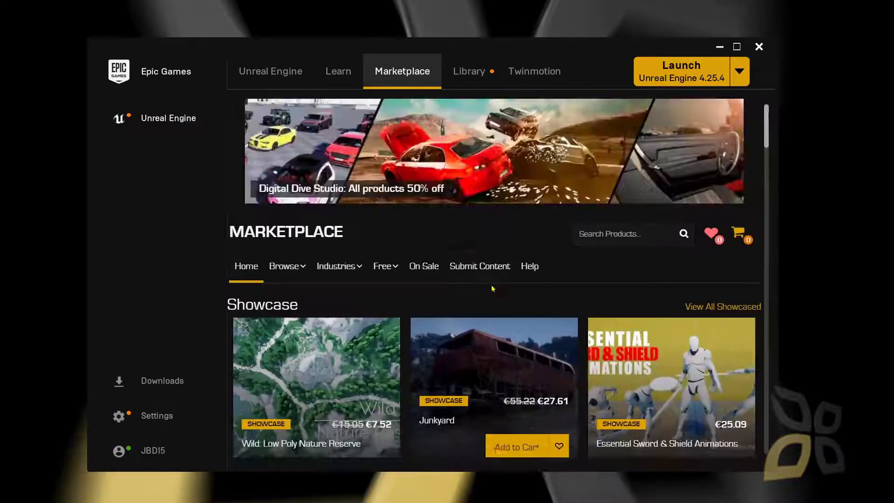
{"action": "left_click", "coordinate": [394, 272]}
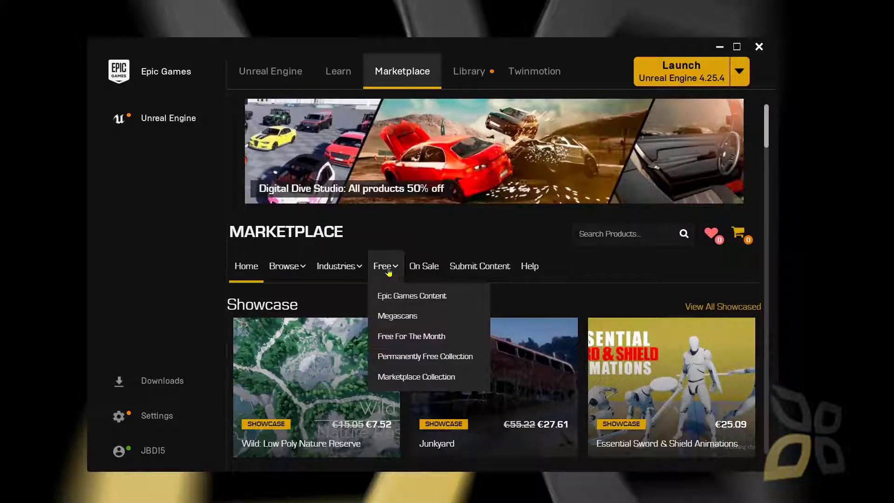
{"action": "left_click", "coordinate": [385, 270]}
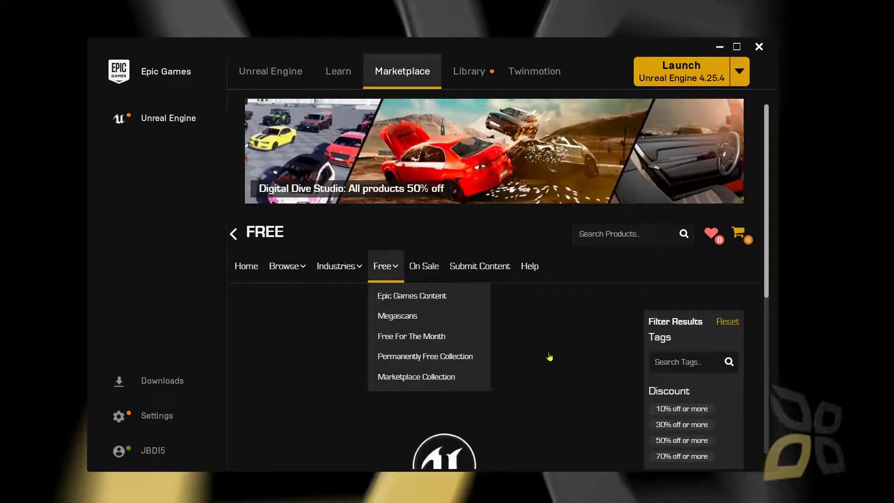
{"action": "scroll", "coordinate": [526, 367], "scroll_direction": "down", "scroll_amount": 2}
{"action": "scroll", "coordinate": [527, 367], "scroll_direction": "down", "scroll_amount": 3}
{"action": "scroll", "coordinate": [527, 367], "scroll_direction": "up", "scroll_amount": 5}
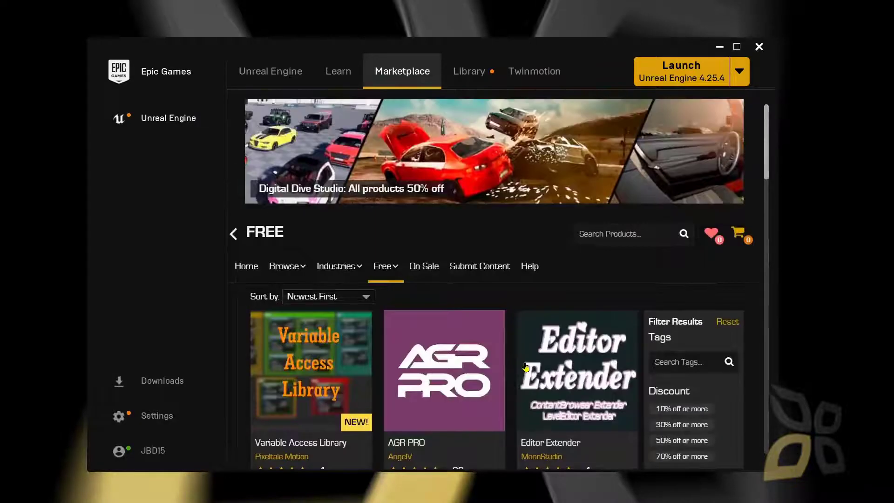
{"action": "scroll", "coordinate": [526, 367], "scroll_direction": "down", "scroll_amount": 1}
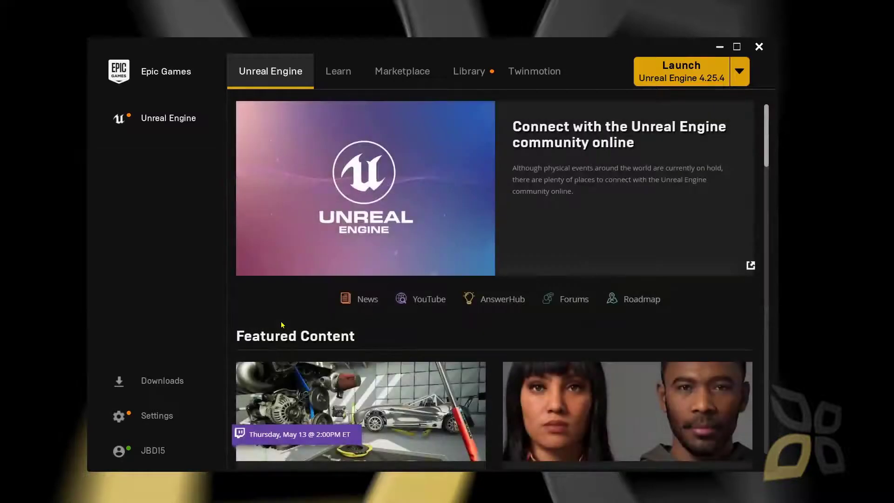
Step: Open the Marketplace home page again and shift the launcher window slightly over the Unreal Editor
{"action": "left_click", "coordinate": [417, 80]}
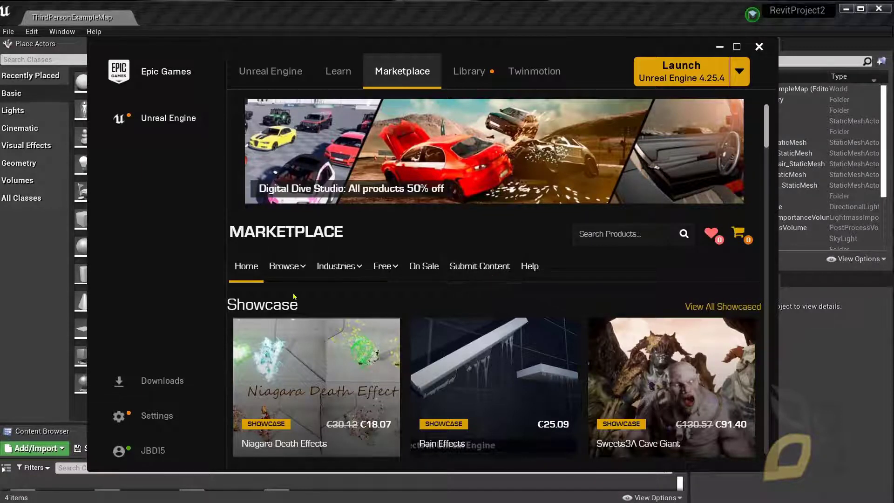
{"action": "mouse_move", "coordinate": [539, 351]}
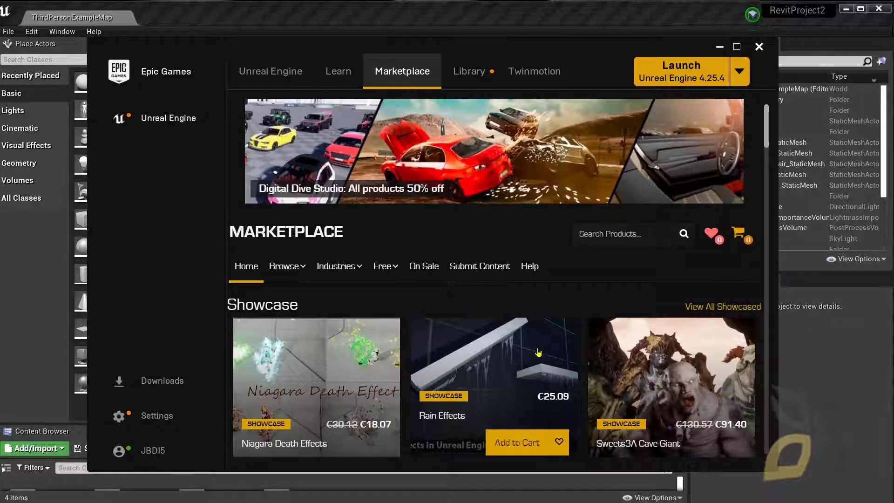
{"action": "left_click_drag", "start_coordinate": [598, 51], "coordinate": [604, 48]}
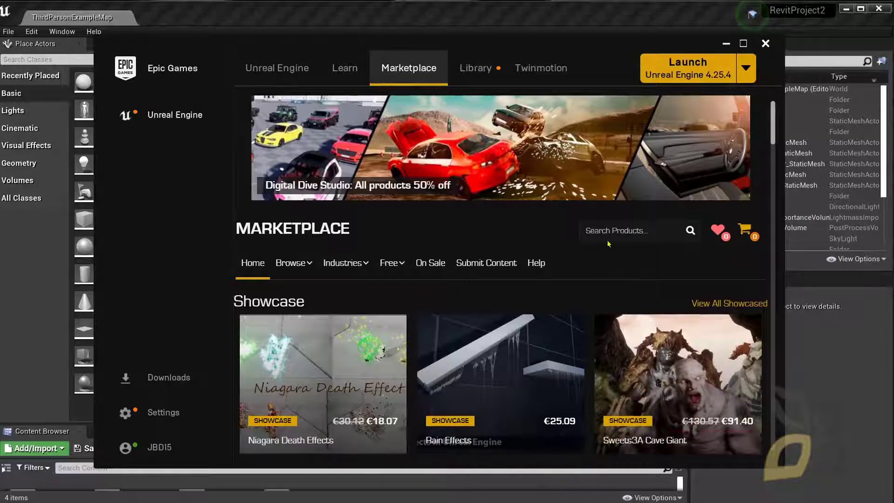
Step: Search the Marketplace for "twinmotion human" and view the matching products
{"action": "left_click", "coordinate": [621, 231]}
{"action": "type", "text": "twin"}
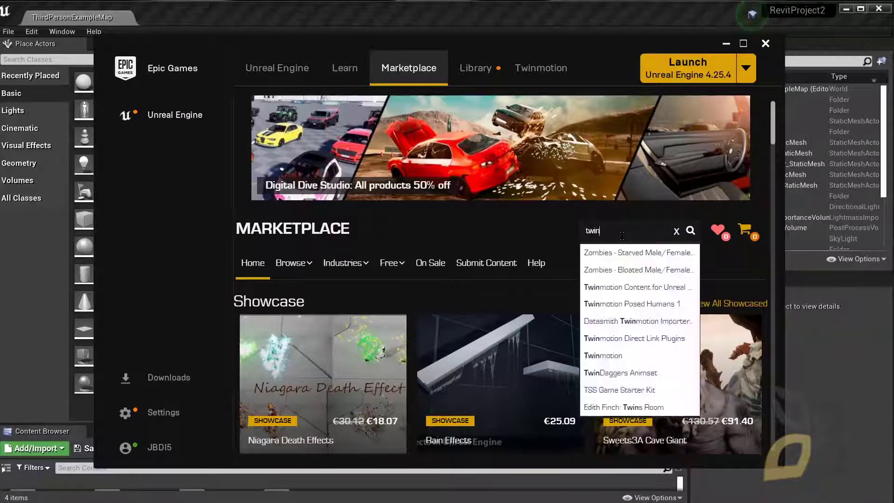
{"action": "type", "text": "motion"}
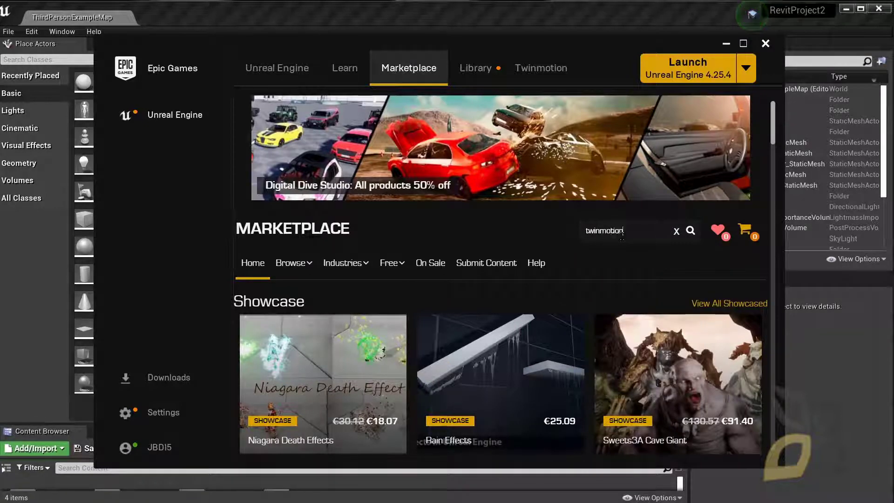
{"action": "key", "text": "Return"}
{"action": "type", "text": "man"}
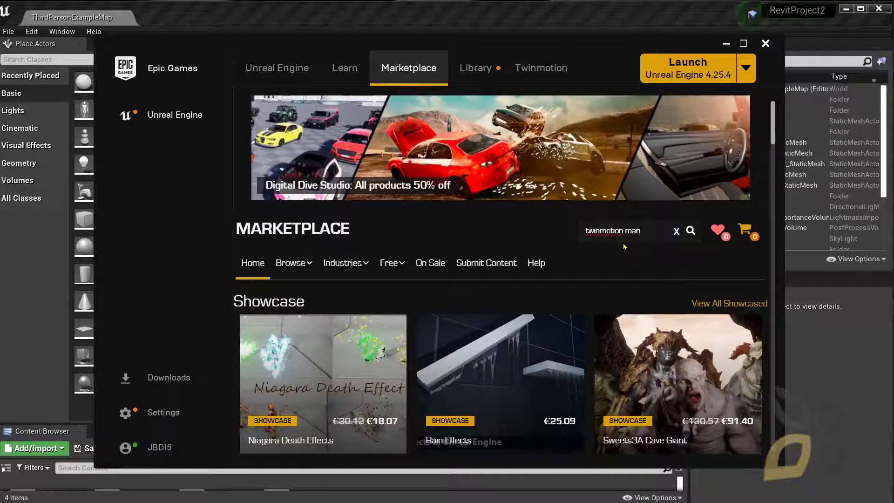
{"action": "key", "text": "Left"}
{"action": "key", "text": "Left"}
{"action": "type", "text": "hu"}
{"action": "key", "text": "Return"}
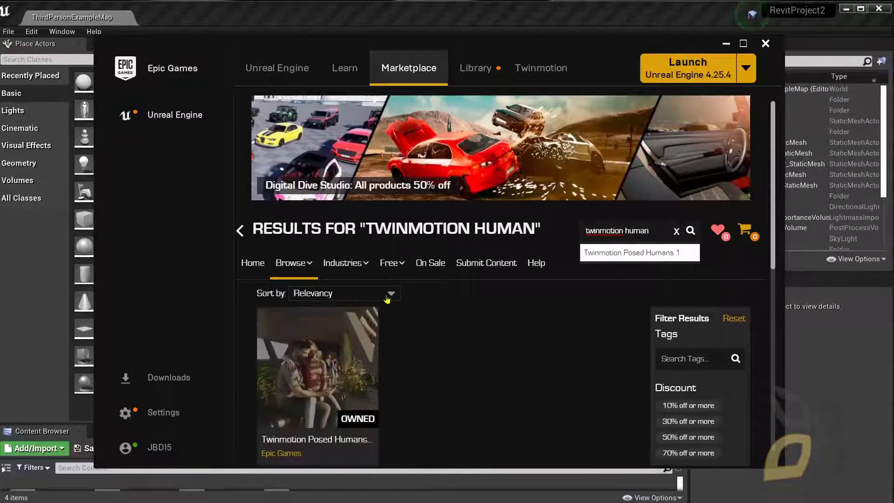
{"action": "scroll", "coordinate": [426, 324], "scroll_direction": "down", "scroll_amount": 1}
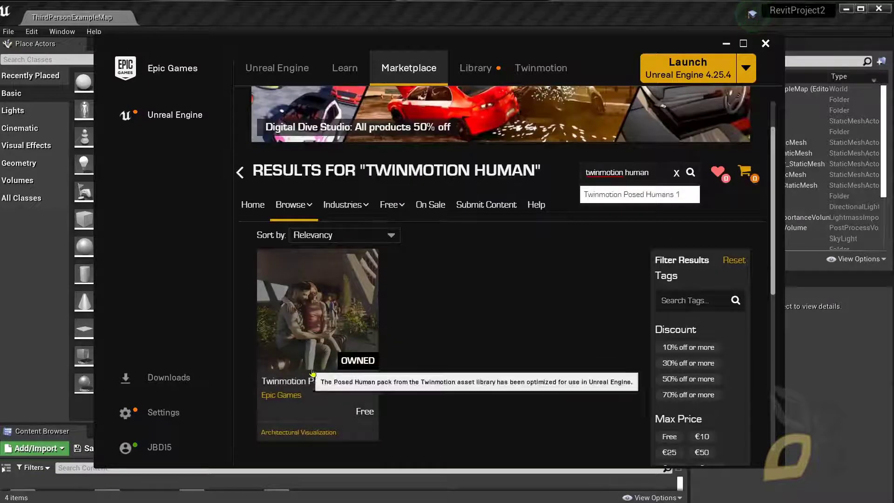
Step: Open the Twinmotion Posed Humans 1 product page and check its supported engine version and download type
{"action": "scroll", "coordinate": [319, 372], "scroll_direction": "down", "scroll_amount": 1}
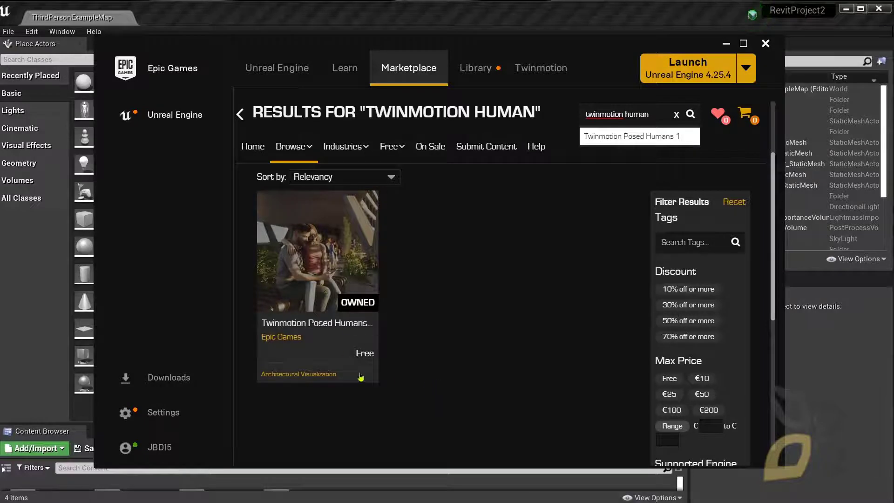
{"action": "mouse_move", "coordinate": [360, 304]}
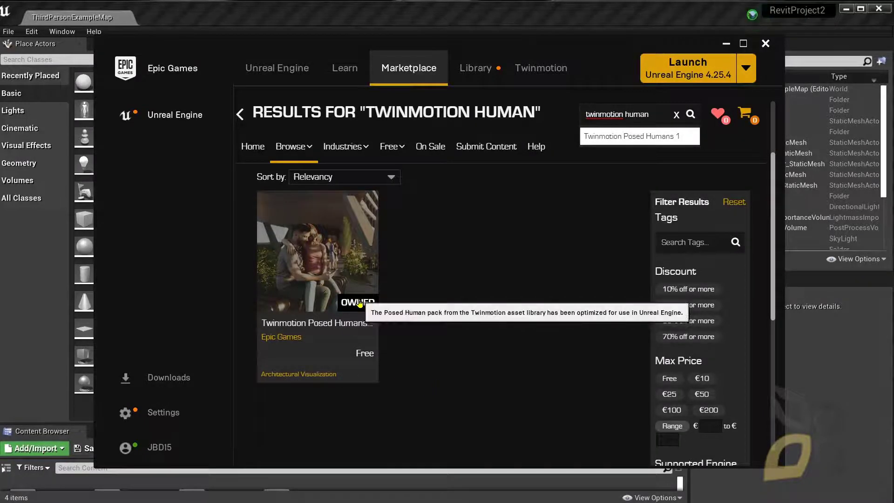
{"action": "left_click", "coordinate": [301, 261]}
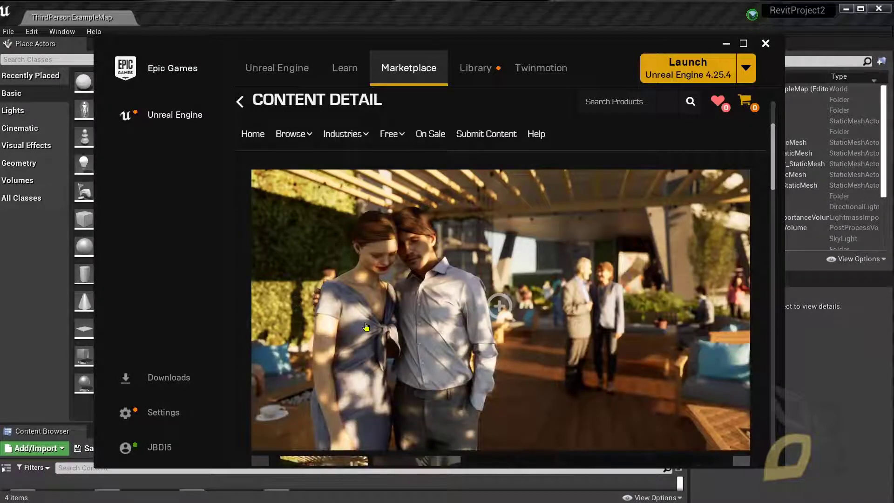
{"action": "scroll", "coordinate": [423, 318], "scroll_direction": "down", "scroll_amount": 5}
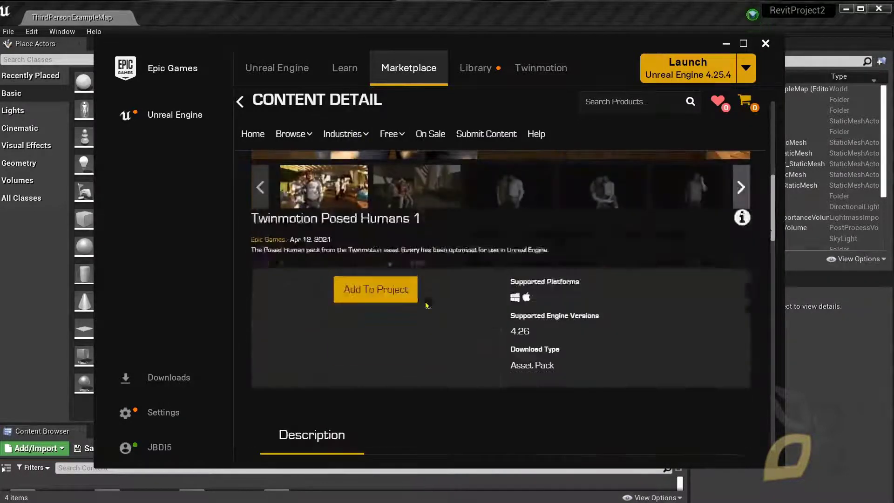
{"action": "scroll", "coordinate": [398, 315], "scroll_direction": "down", "scroll_amount": 2}
{"action": "scroll", "coordinate": [382, 303], "scroll_direction": "up", "scroll_amount": 2}
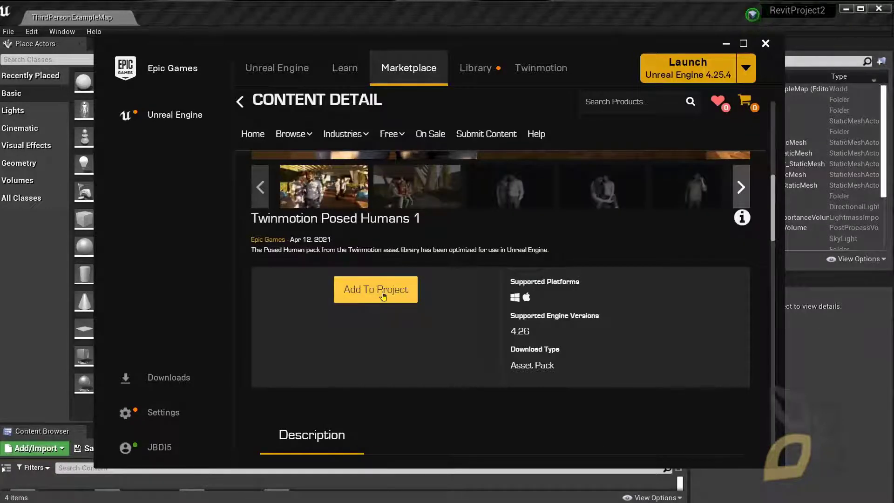
Step: Add the Twinmotion Posed Humans 1 asset pack to the RevitProject2 project
{"action": "left_click", "coordinate": [388, 288]}
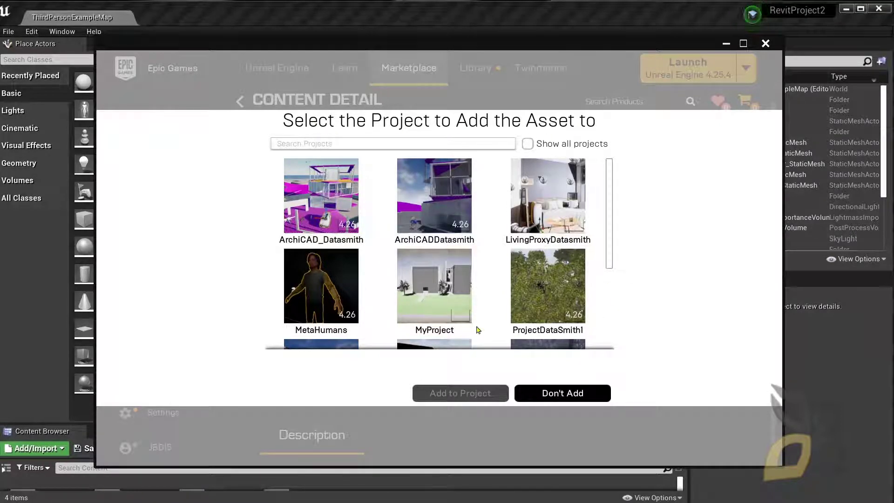
{"action": "scroll", "coordinate": [476, 327], "scroll_direction": "down", "scroll_amount": 3}
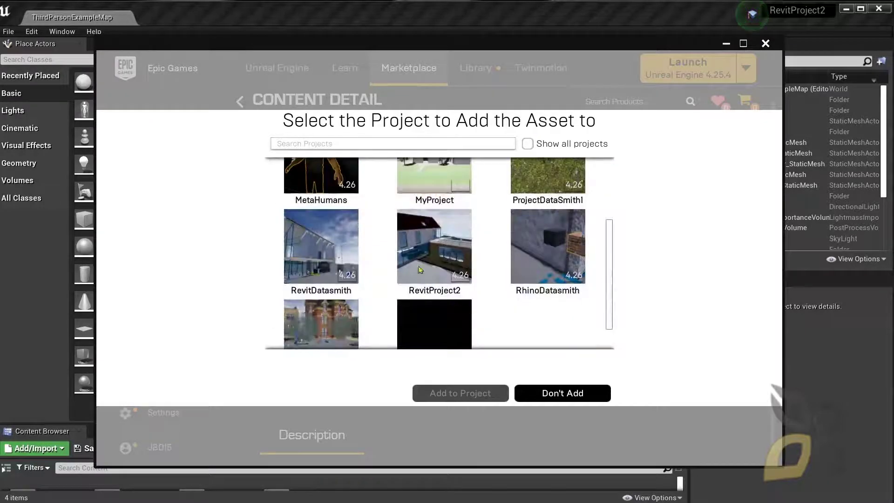
{"action": "left_click", "coordinate": [410, 252]}
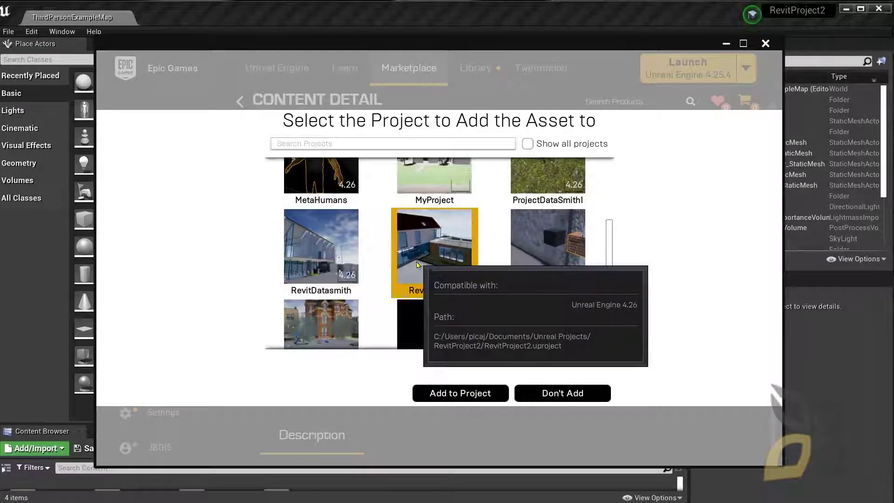
{"action": "left_click", "coordinate": [461, 394]}
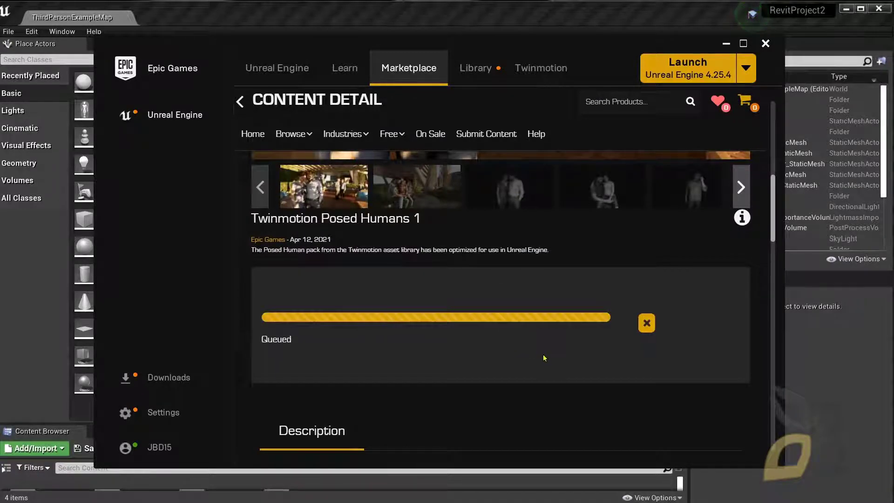
Step: Look through the preview images of the Twinmotion Posed Humans 1 pack, including the group shots of characters
{"action": "scroll", "coordinate": [376, 350], "scroll_direction": "up", "scroll_amount": 5}
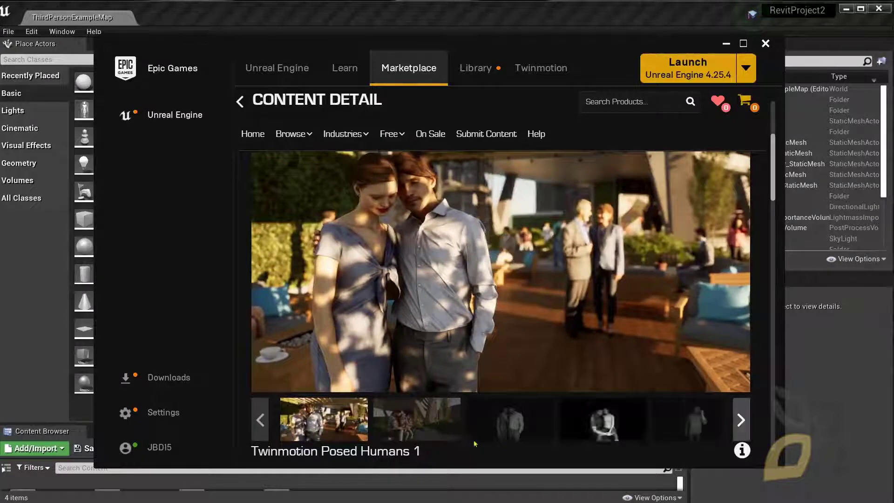
{"action": "left_click", "coordinate": [417, 419]}
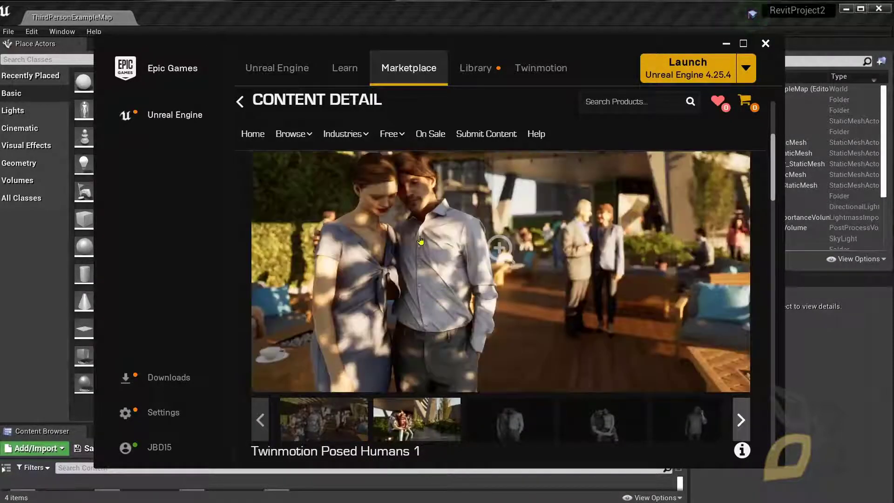
{"action": "left_click", "coordinate": [741, 420]}
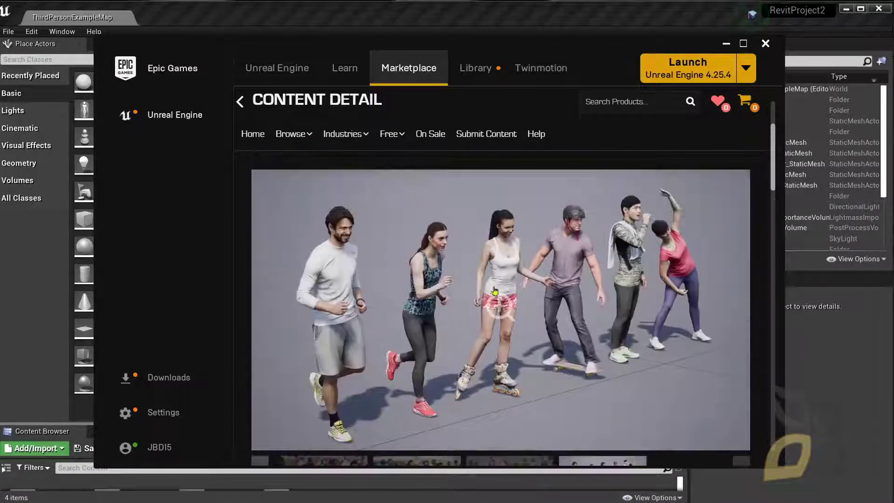
{"action": "scroll", "coordinate": [502, 280], "scroll_direction": "down", "scroll_amount": 1}
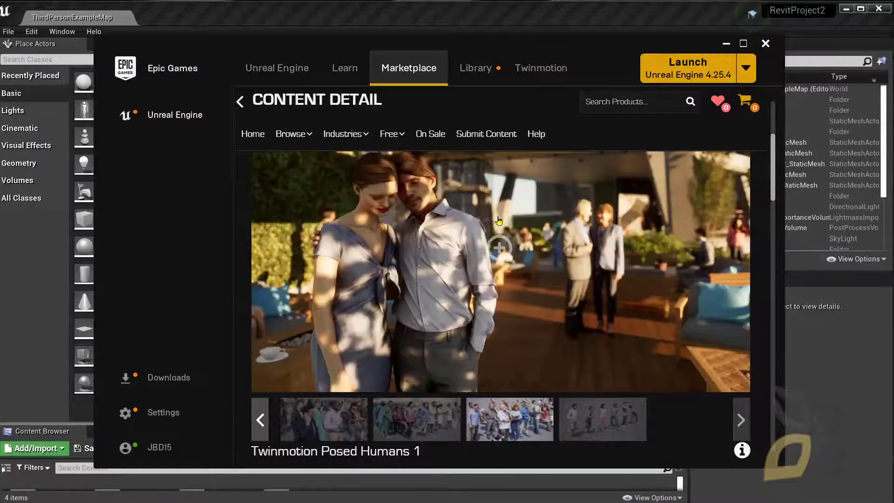
{"action": "left_click", "coordinate": [510, 422]}
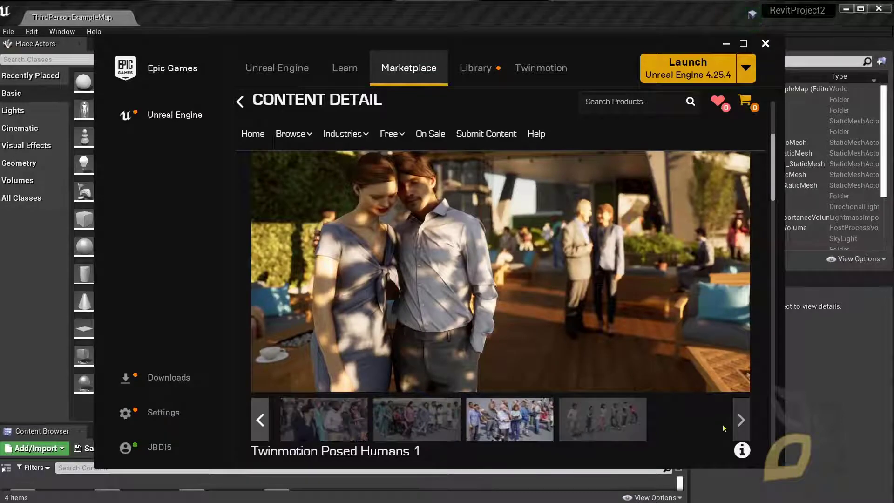
Step: Check the pack's installation progress and highlight its total download size
{"action": "scroll", "coordinate": [367, 274], "scroll_direction": "down", "scroll_amount": 7}
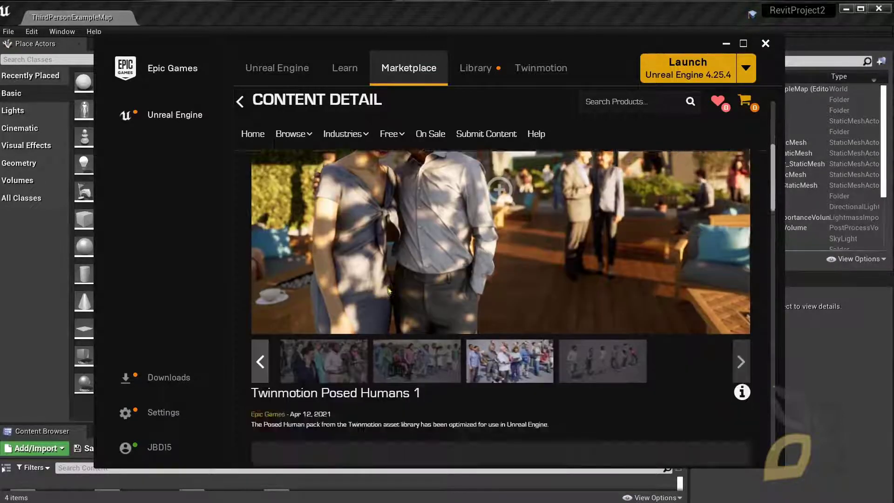
{"action": "scroll", "coordinate": [393, 293], "scroll_direction": "up", "scroll_amount": 1}
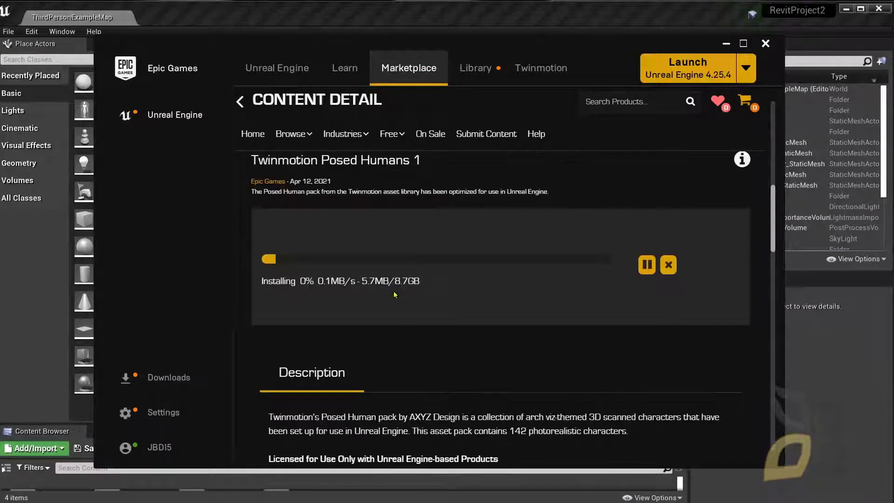
{"action": "double_click", "coordinate": [406, 282]}
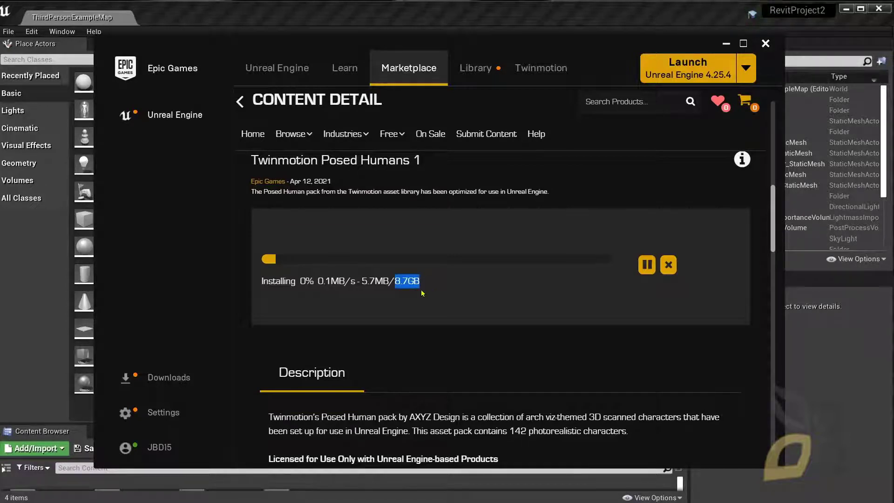
{"action": "left_click", "coordinate": [414, 304]}
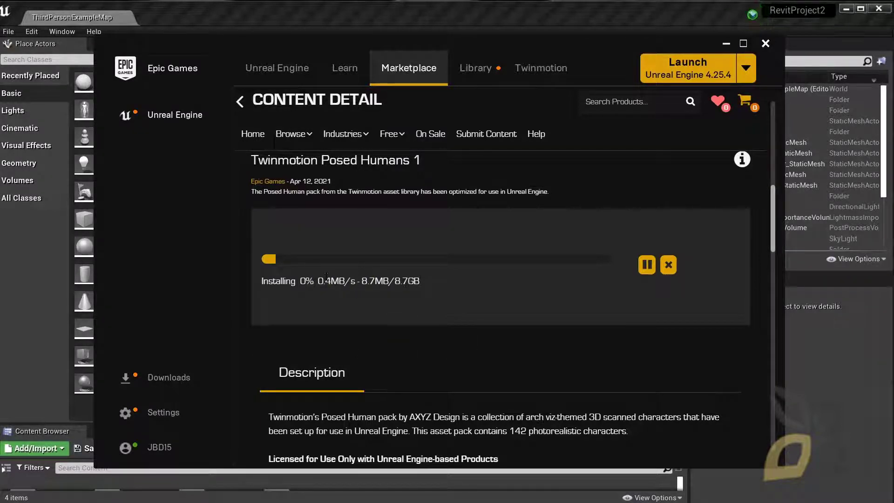
Step: Read the pack's description and technical details, covering features, character categories, mesh and texture counts, supported platforms and tags
{"action": "scroll", "coordinate": [424, 333], "scroll_direction": "down", "scroll_amount": 1}
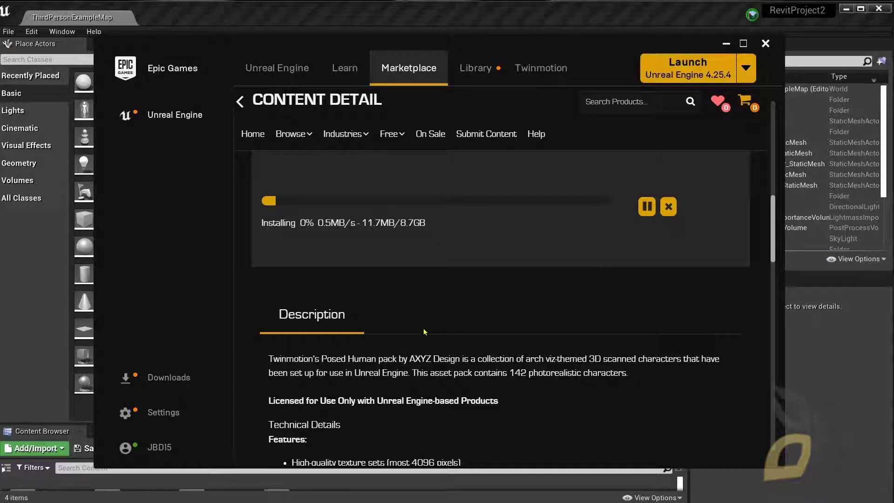
{"action": "scroll", "coordinate": [424, 331], "scroll_direction": "down", "scroll_amount": 3}
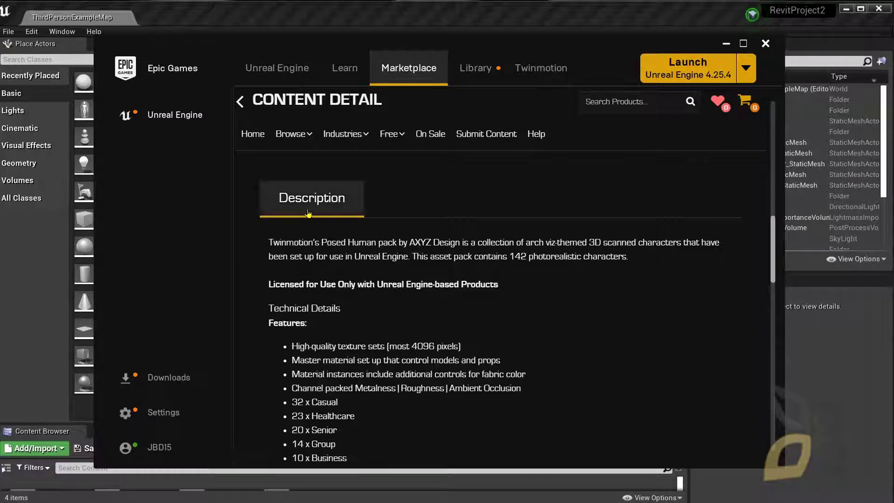
{"action": "scroll", "coordinate": [369, 357], "scroll_direction": "down", "scroll_amount": 3}
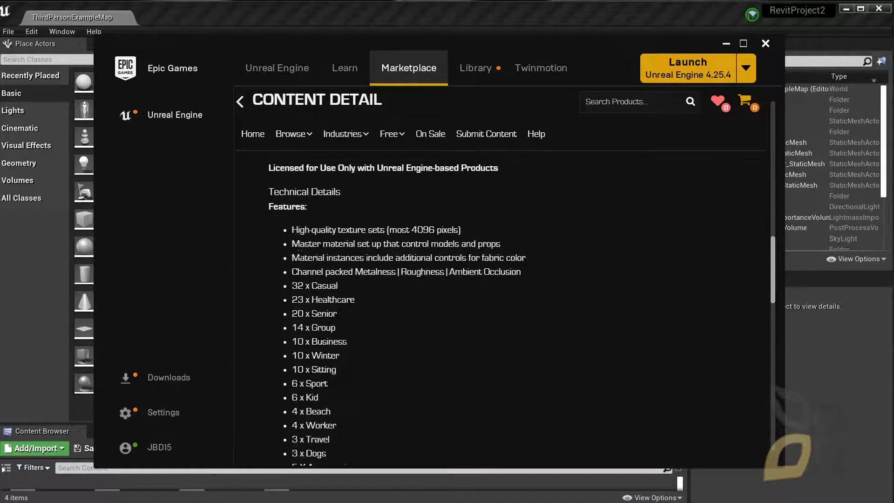
{"action": "left_click_drag", "start_coordinate": [293, 228], "coordinate": [322, 304]}
{"action": "scroll", "coordinate": [322, 304], "scroll_direction": "down", "scroll_amount": 2}
{"action": "left_click_drag", "start_coordinate": [298, 226], "coordinate": [370, 414]}
{"action": "left_click", "coordinate": [371, 413]}
{"action": "scroll", "coordinate": [400, 394], "scroll_direction": "down", "scroll_amount": 5}
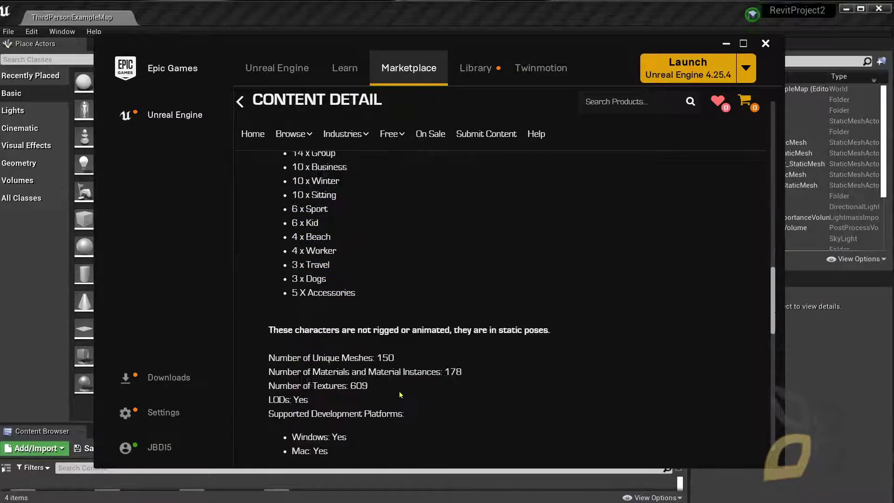
{"action": "scroll", "coordinate": [400, 395], "scroll_direction": "down", "scroll_amount": 4}
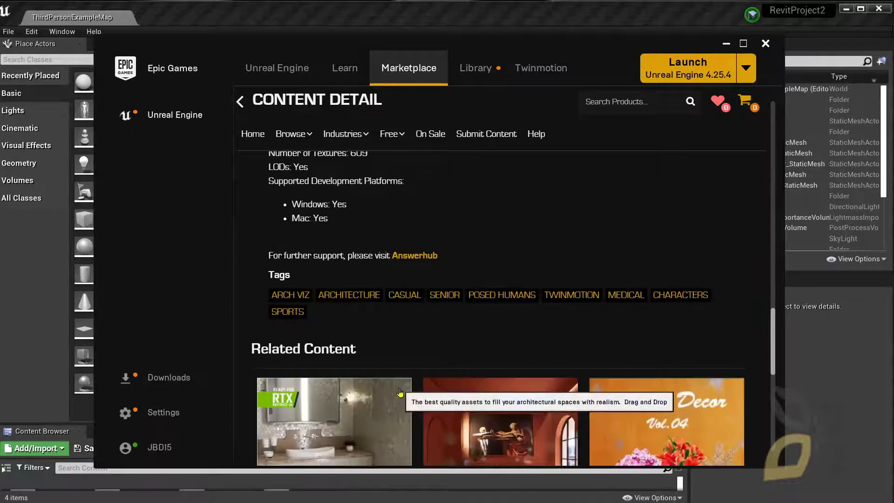
Step: Return to the product page's banner and preview images and recheck the pack's installation status
{"action": "scroll", "coordinate": [405, 386], "scroll_direction": "up", "scroll_amount": 9}
{"action": "scroll", "coordinate": [411, 375], "scroll_direction": "up", "scroll_amount": 10}
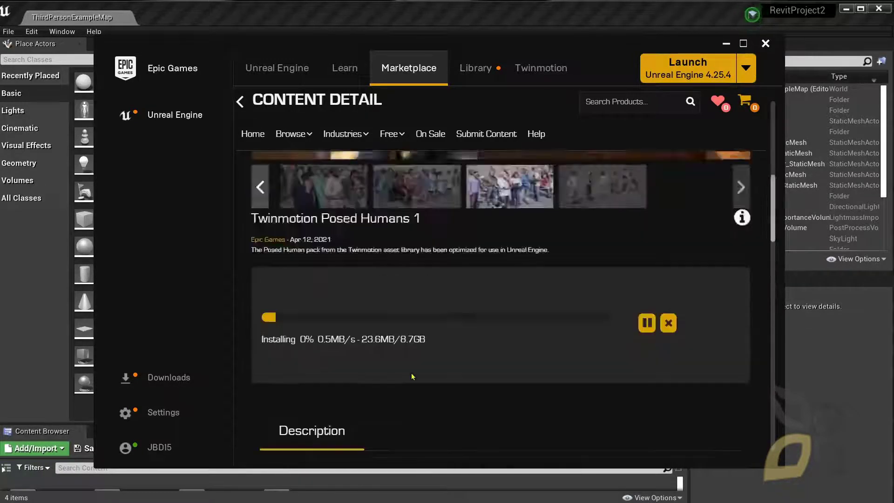
{"action": "scroll", "coordinate": [408, 391], "scroll_direction": "up", "scroll_amount": 2}
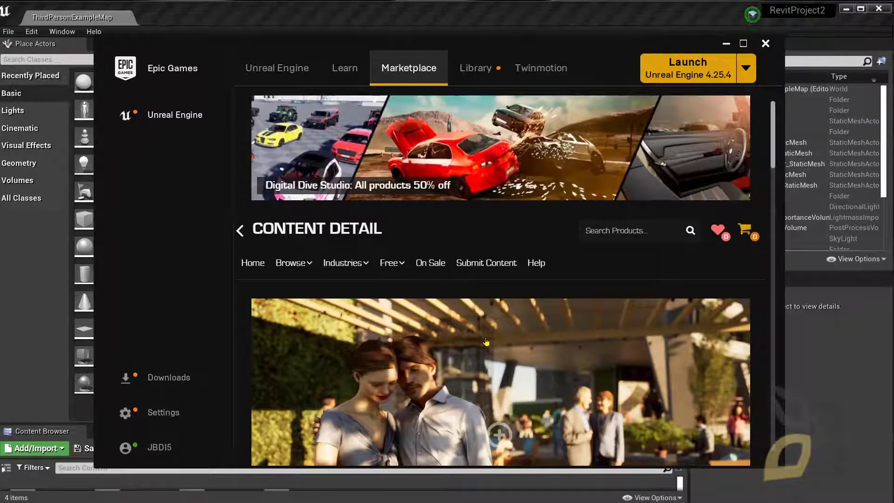
{"action": "scroll", "coordinate": [483, 338], "scroll_direction": "down", "scroll_amount": 3}
{"action": "scroll", "coordinate": [483, 338], "scroll_direction": "down", "scroll_amount": 4}
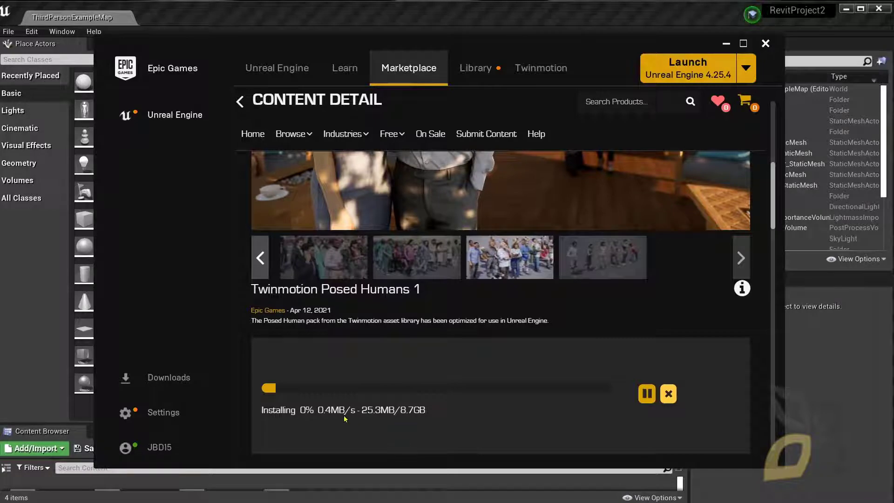
{"action": "scroll", "coordinate": [407, 326], "scroll_direction": "up", "scroll_amount": 5}
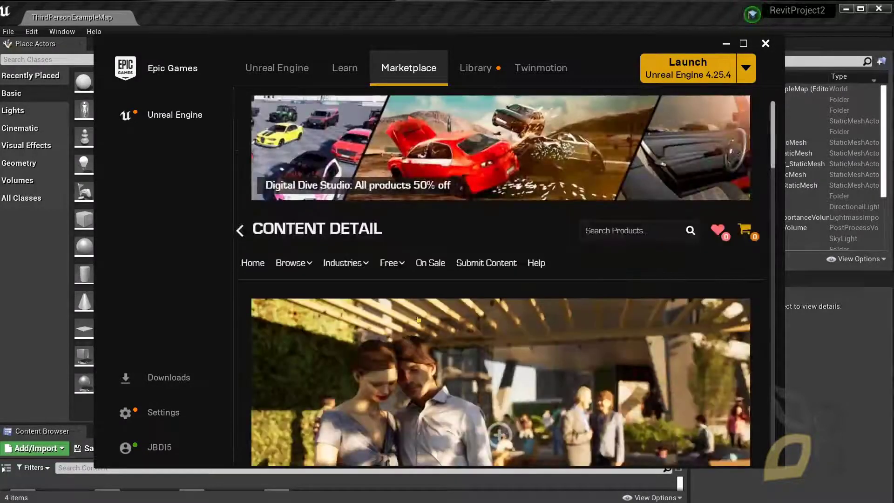
Step: Open the launcher's Library, switch back to the Unreal Editor, and view the third-person level up close
{"action": "left_click", "coordinate": [477, 71]}
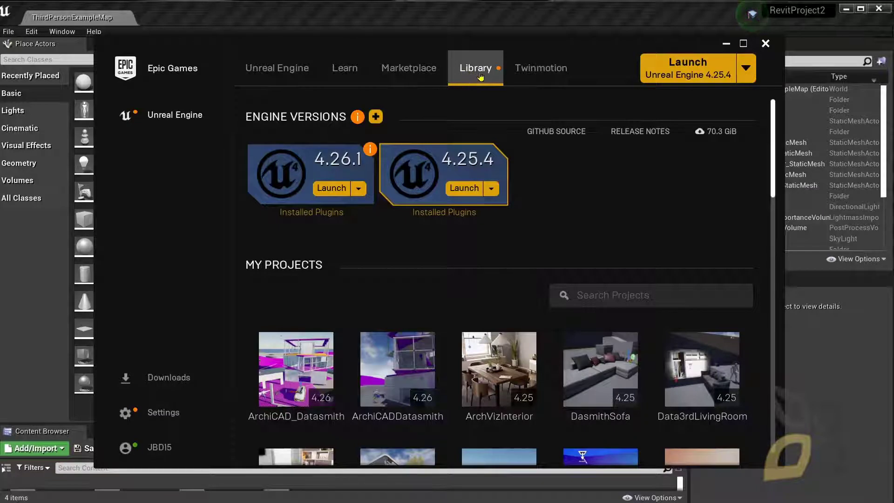
{"action": "left_click", "coordinate": [823, 360]}
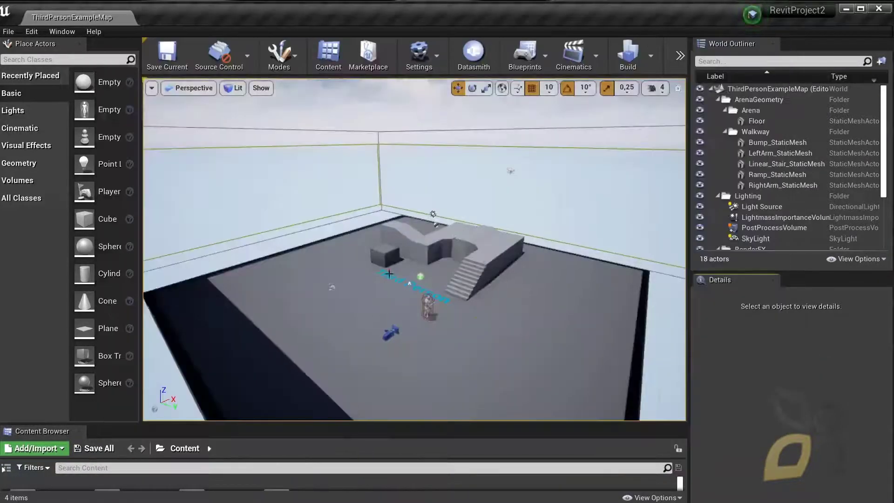
{"action": "mouse_move", "coordinate": [373, 154]}
{"action": "right_mouse_down"}
{"action": "mouse_move", "coordinate": [393, 175]}
{"action": "mouse_move", "coordinate": [384, 143]}
{"action": "right_mouse_up"}
{"action": "scroll", "coordinate": [393, 175], "scroll_direction": "up", "scroll_amount": 6}
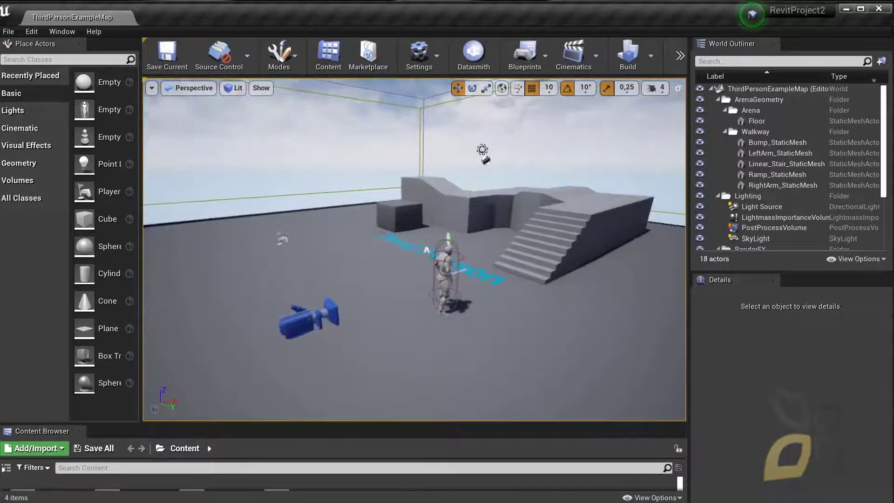
Step: Browse the project's existing levels in the ThirdPersonBP Maps folder and close the Open Level dialog without loading one
{"action": "left_click", "coordinate": [13, 34]}
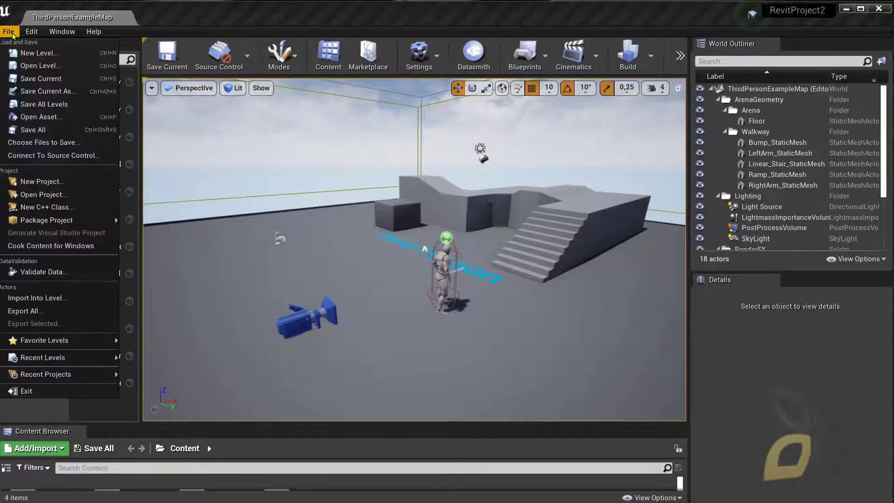
{"action": "mouse_move", "coordinate": [27, 34]}
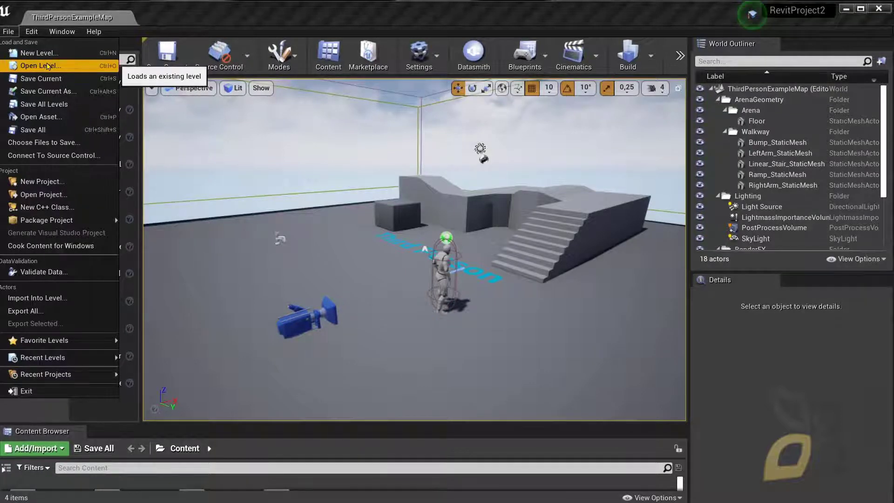
{"action": "left_click", "coordinate": [46, 66]}
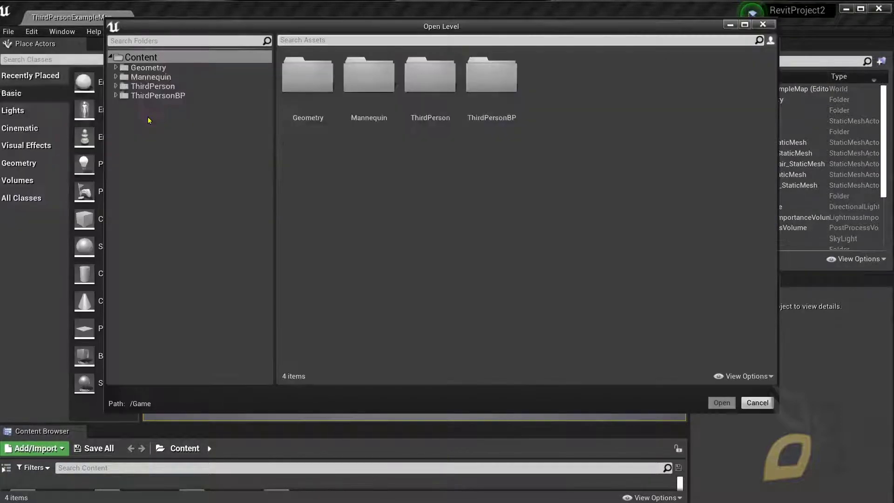
{"action": "double_click", "coordinate": [485, 88]}
{"action": "double_click", "coordinate": [369, 74]}
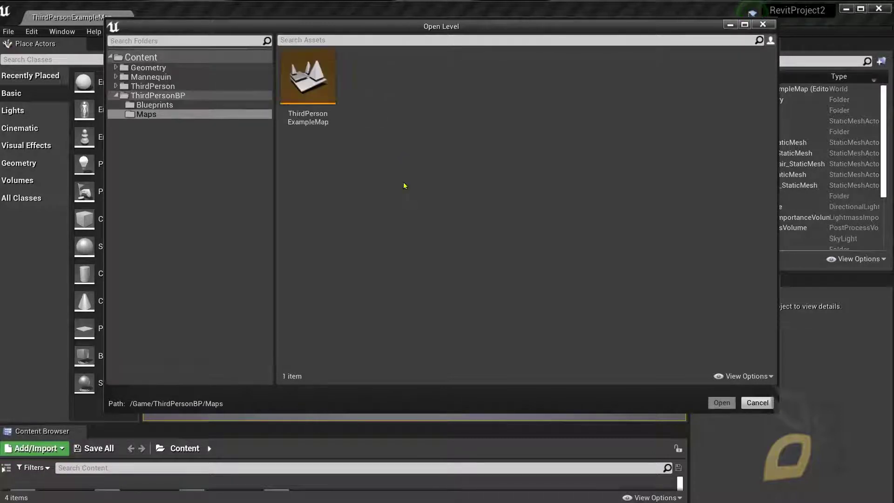
{"action": "left_click", "coordinate": [757, 402]}
{"action": "right_click_drag", "start_coordinate": [315, 229], "coordinate": [315, 229]}
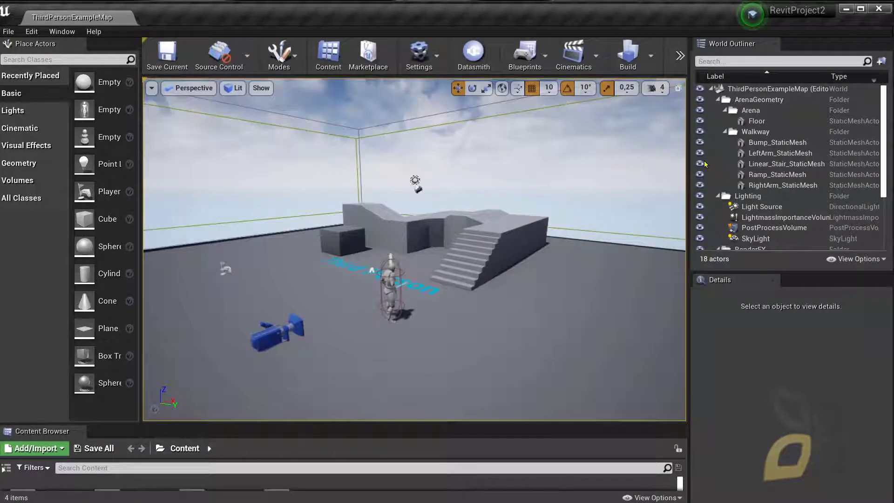
Step: Switch from the Unreal Editor to the launcher's Library and look through the engine versions, My Projects and the Vault
{"action": "left_click", "coordinate": [845, 10]}
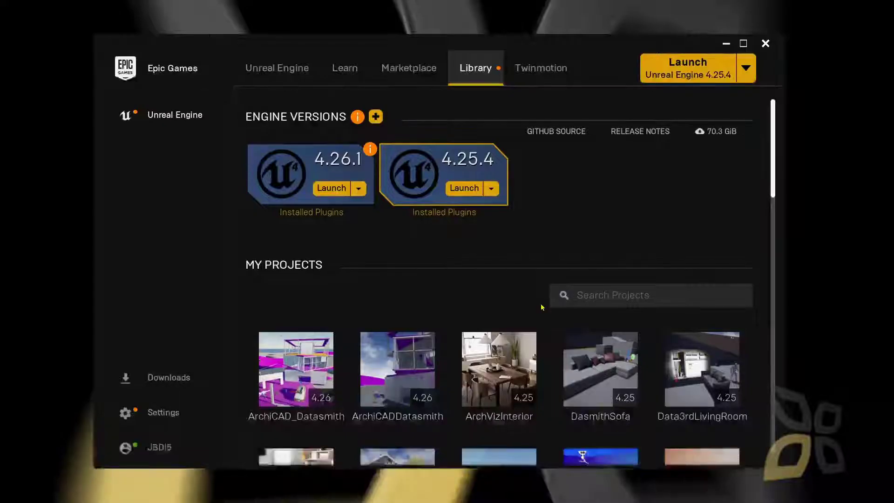
{"action": "scroll", "coordinate": [417, 297], "scroll_direction": "down", "scroll_amount": 2}
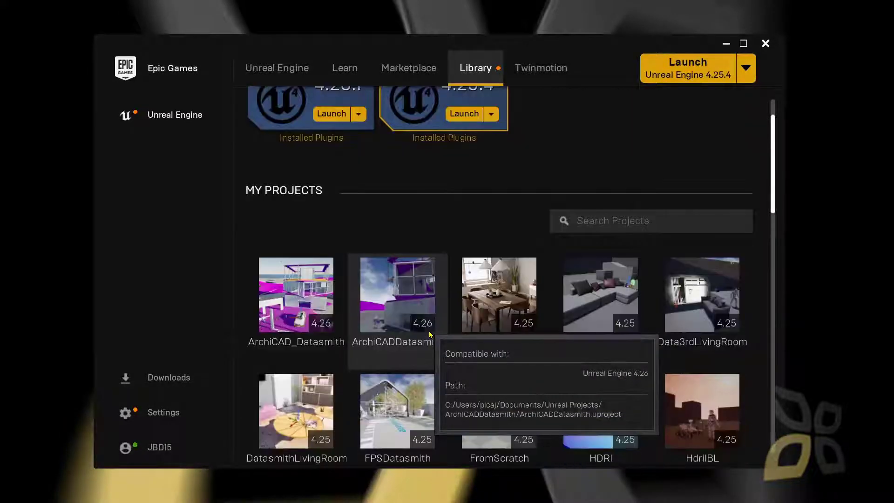
{"action": "scroll", "coordinate": [417, 347], "scroll_direction": "down", "scroll_amount": 1}
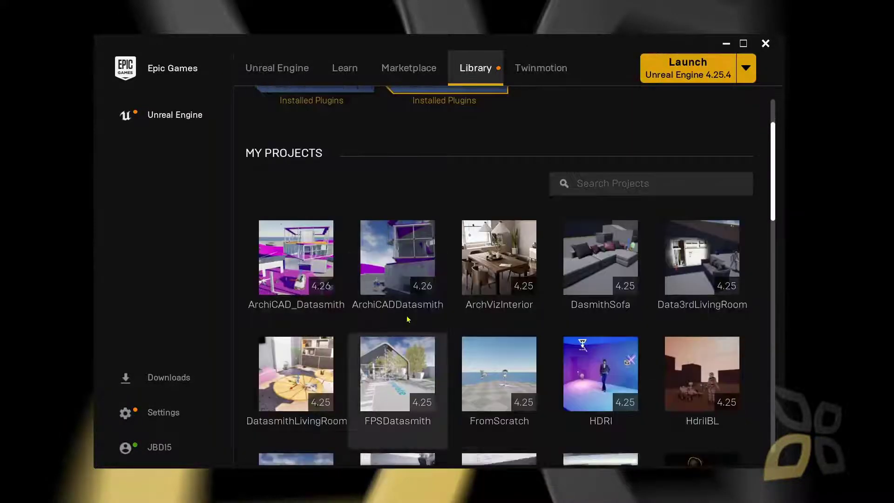
{"action": "scroll", "coordinate": [461, 326], "scroll_direction": "up", "scroll_amount": 2}
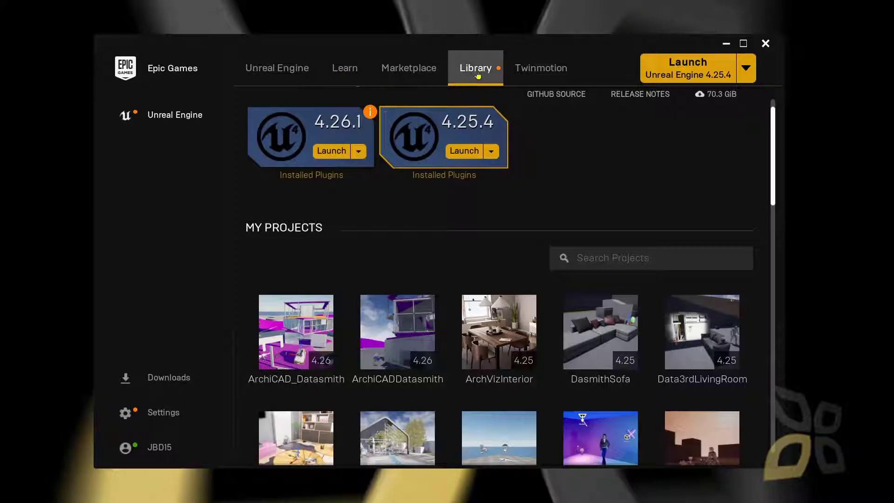
{"action": "scroll", "coordinate": [434, 306], "scroll_direction": "down", "scroll_amount": 1}
{"action": "scroll", "coordinate": [434, 306], "scroll_direction": "down", "scroll_amount": 1}
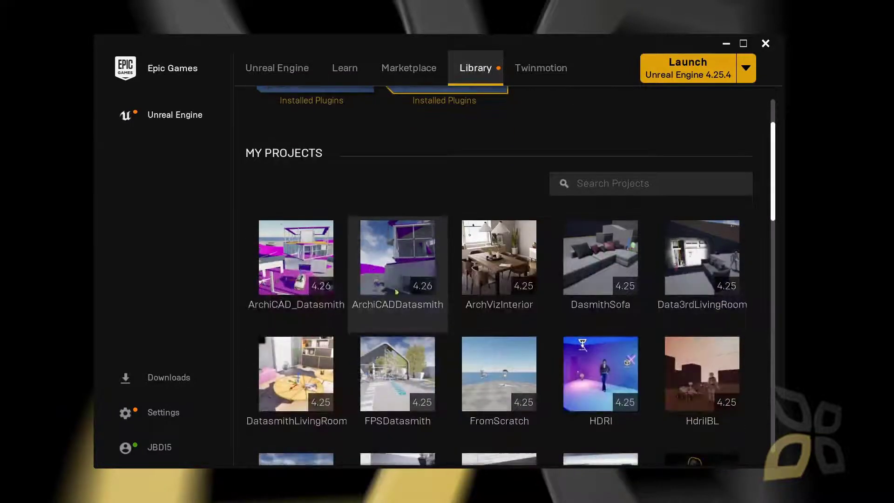
{"action": "scroll", "coordinate": [499, 363], "scroll_direction": "down", "scroll_amount": 7}
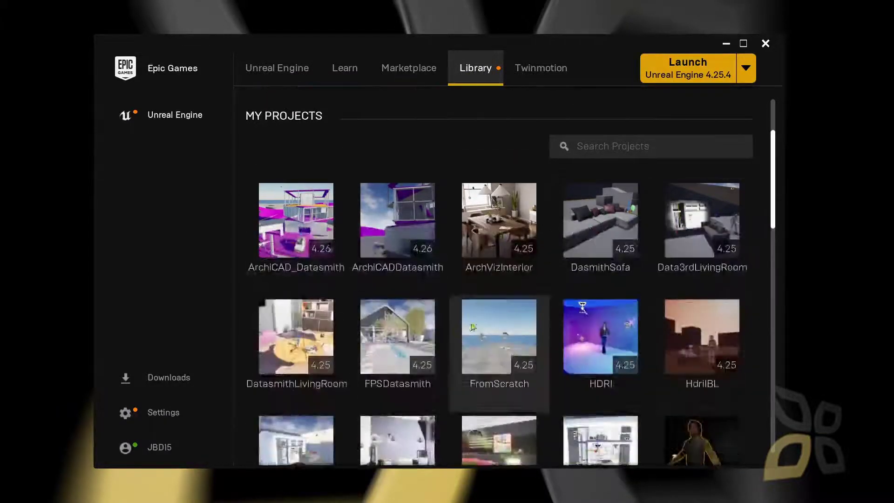
{"action": "scroll", "coordinate": [405, 338], "scroll_direction": "down", "scroll_amount": 9}
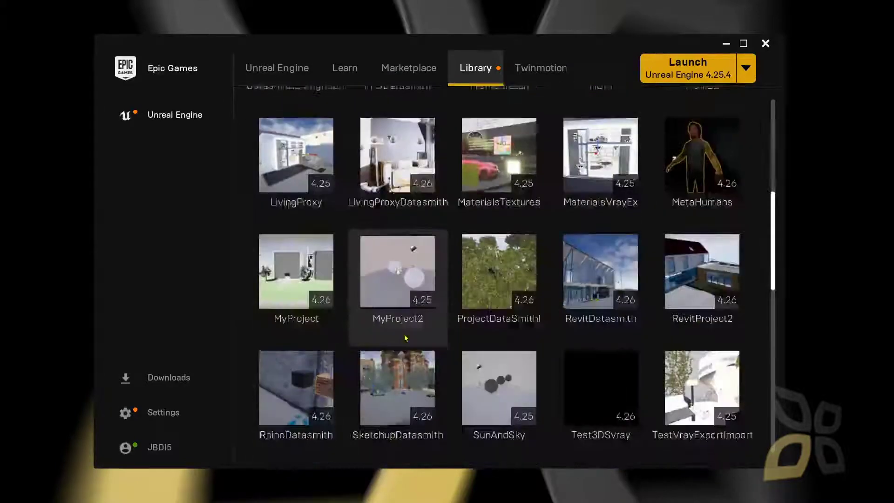
{"action": "scroll", "coordinate": [405, 338], "scroll_direction": "down", "scroll_amount": 5}
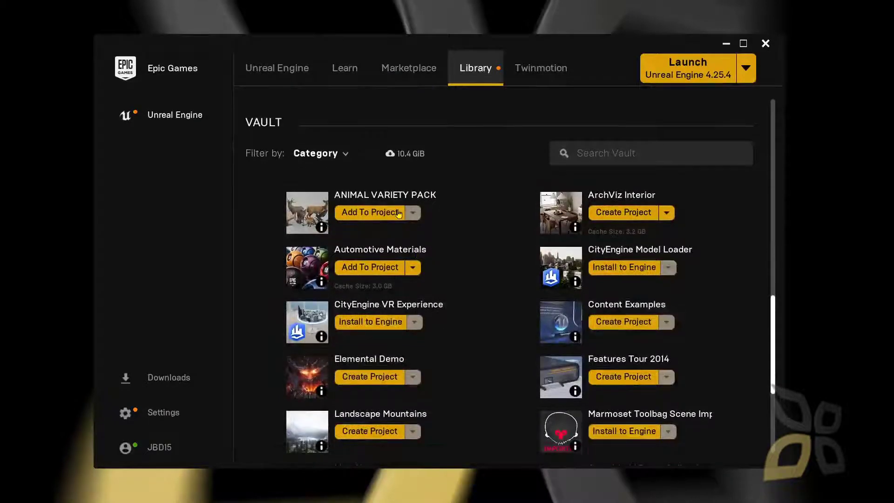
Step: Move and enlarge the launcher window to nearly full screen so the Vault's assets appear in four columns
{"action": "left_click_drag", "start_coordinate": [166, 56], "coordinate": [74, 19]}
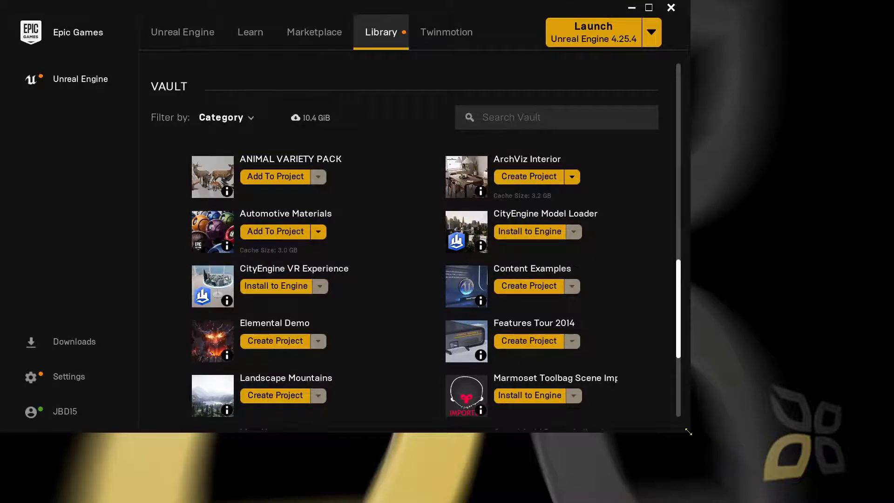
{"action": "left_click_drag", "start_coordinate": [688, 432], "coordinate": [889, 497]}
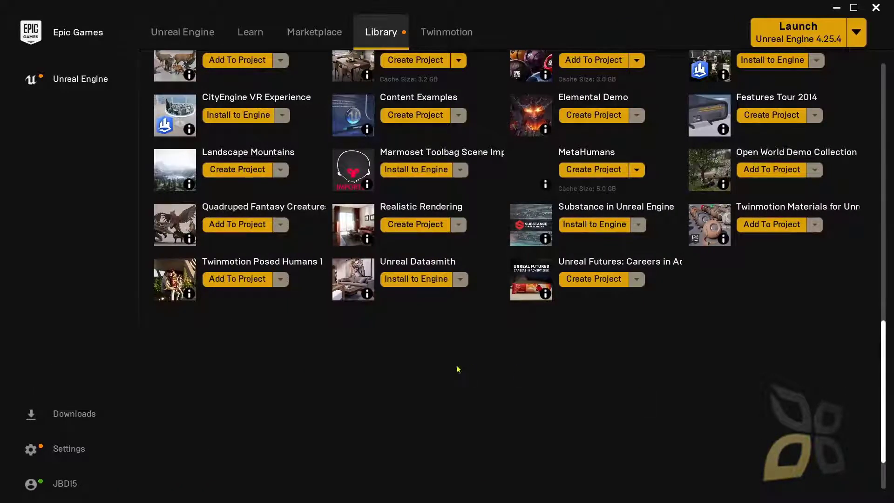
{"action": "scroll", "coordinate": [447, 375], "scroll_direction": "up", "scroll_amount": 5}
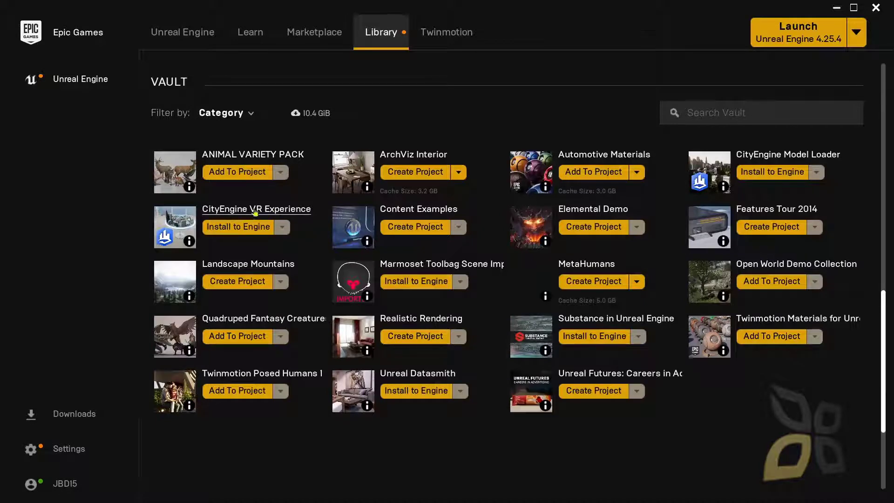
Step: Look through the projects offered for adding the ANIMAL VARIETY PACK and leave without adding it
{"action": "left_click", "coordinate": [246, 173]}
{"action": "scroll", "coordinate": [405, 275], "scroll_direction": "down", "scroll_amount": 2}
{"action": "scroll", "coordinate": [375, 298], "scroll_direction": "down", "scroll_amount": 4}
{"action": "scroll", "coordinate": [404, 302], "scroll_direction": "down", "scroll_amount": 3}
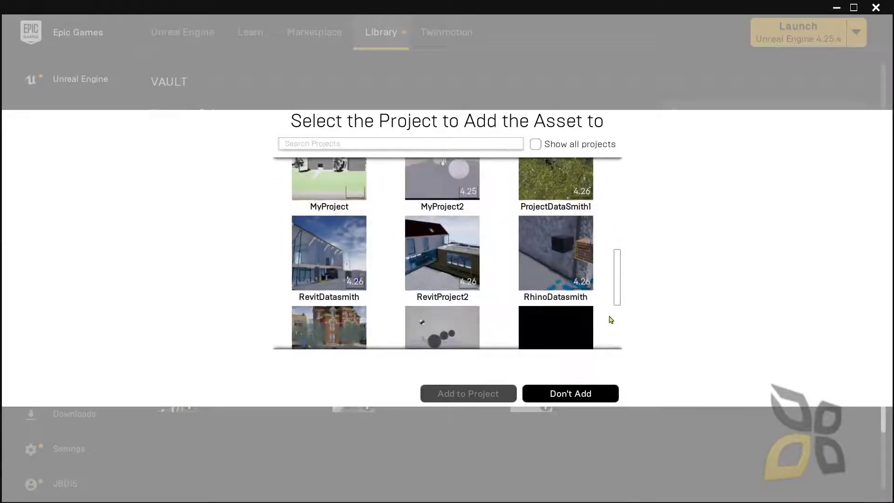
{"action": "left_click", "coordinate": [575, 397]}
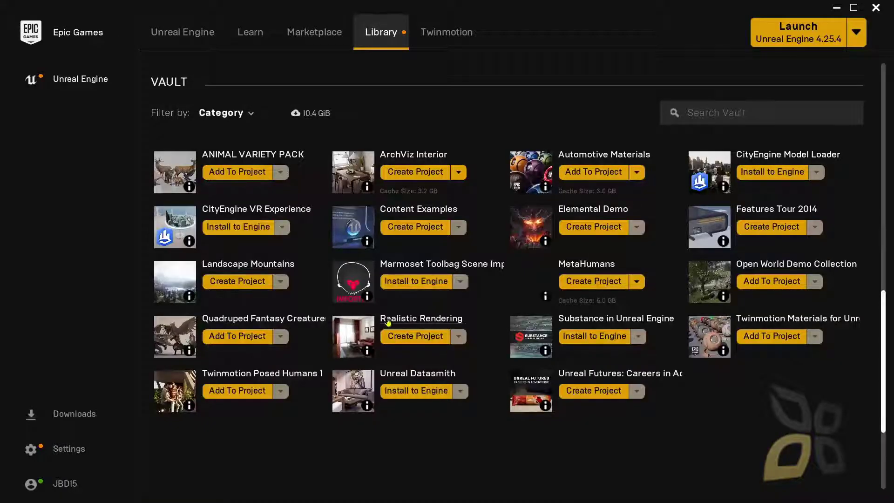
Step: Check the local content option of the Automotive Materials asset in the Vault without removing anything
{"action": "scroll", "coordinate": [309, 396], "scroll_direction": "up", "scroll_amount": 1}
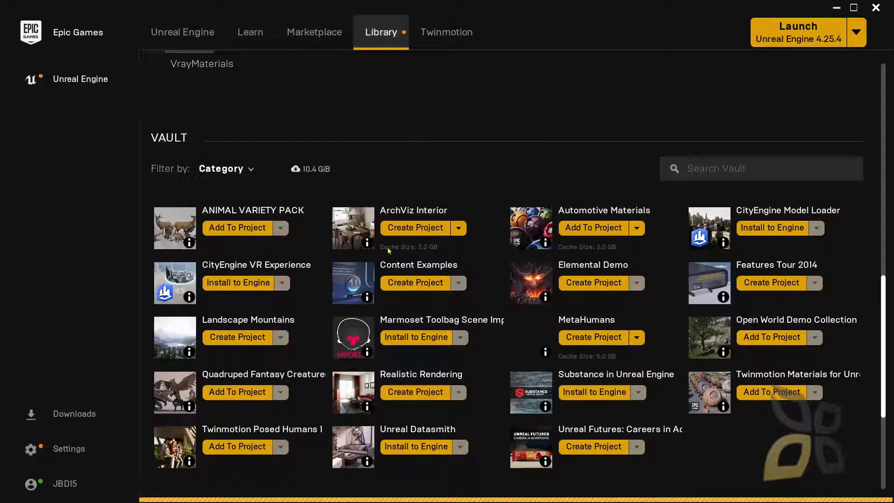
{"action": "scroll", "coordinate": [389, 251], "scroll_direction": "down", "scroll_amount": 1}
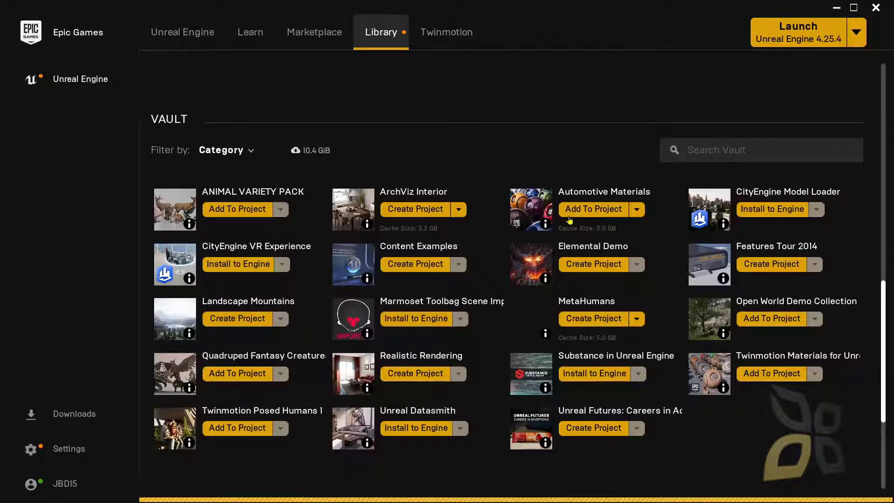
{"action": "left_click", "coordinate": [638, 213]}
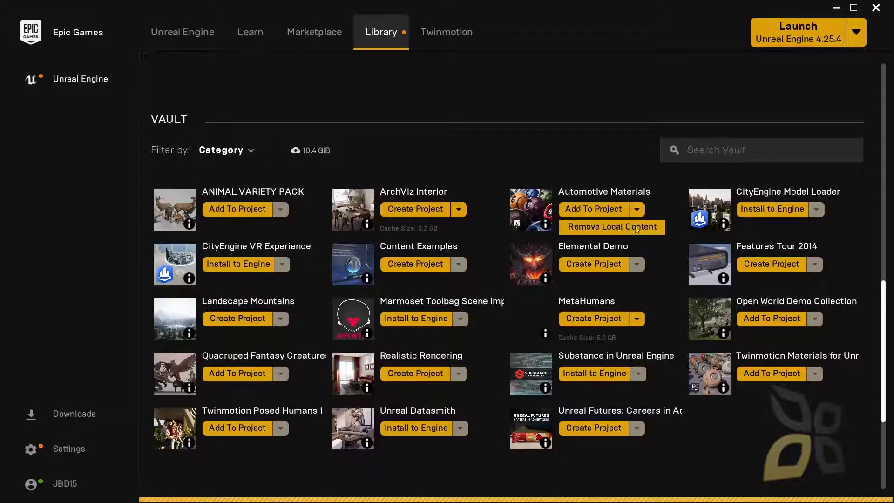
{"action": "left_click", "coordinate": [663, 189]}
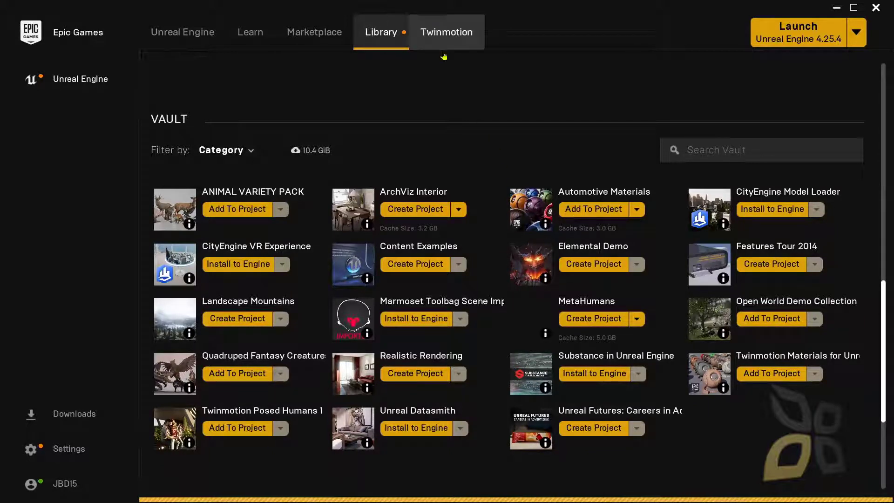
Step: Launch Twinmotion EDU 2021.1 from the launcher and cancel the Windows firewall alert
{"action": "left_click", "coordinate": [448, 37]}
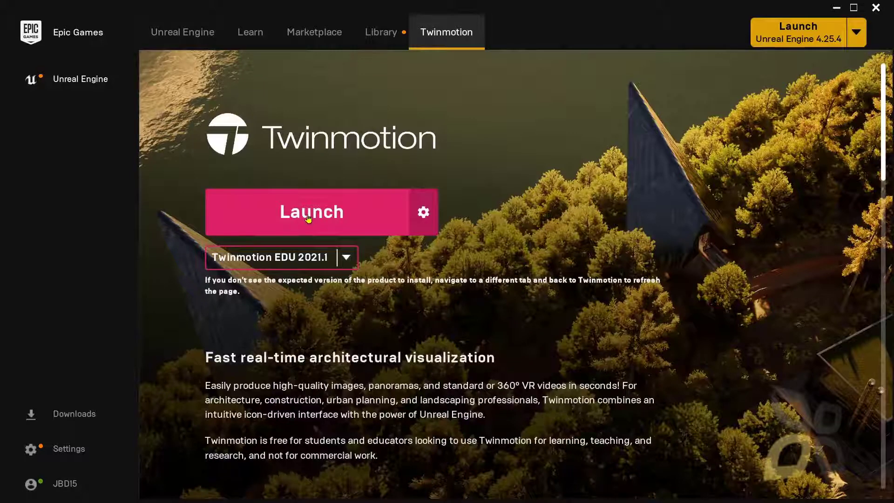
{"action": "left_click", "coordinate": [308, 218]}
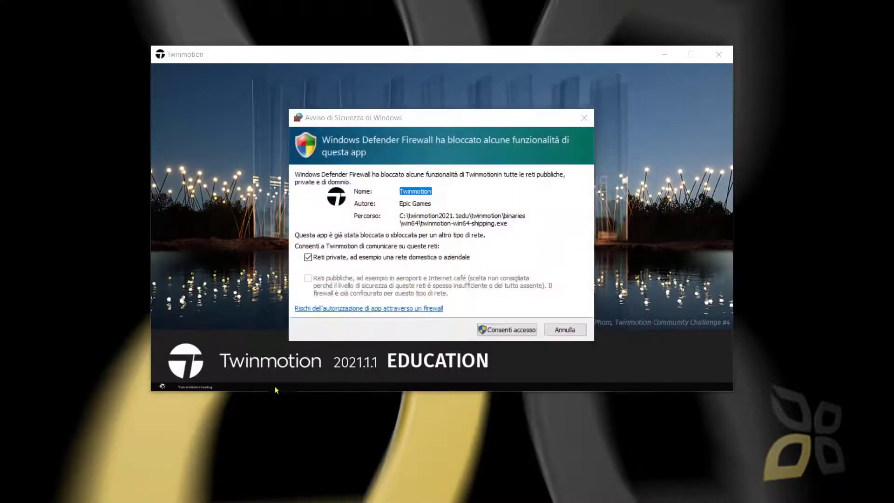
{"action": "left_click", "coordinate": [373, 260]}
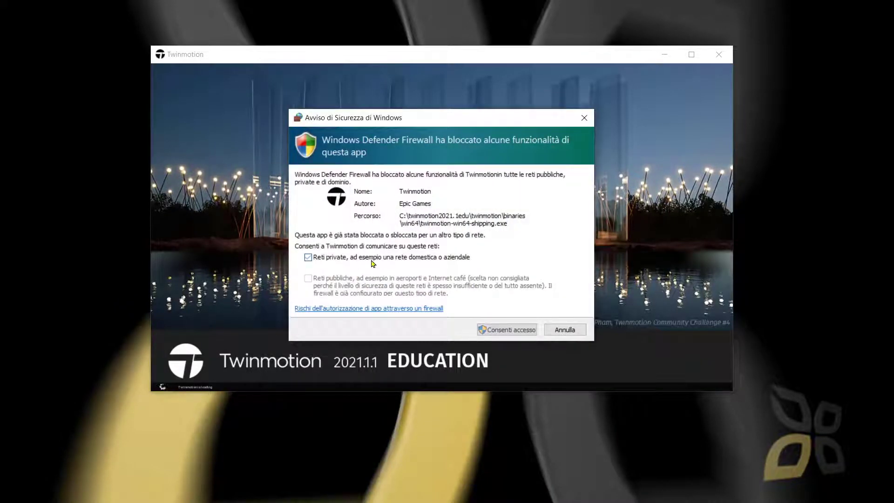
{"action": "left_click", "coordinate": [565, 330]}
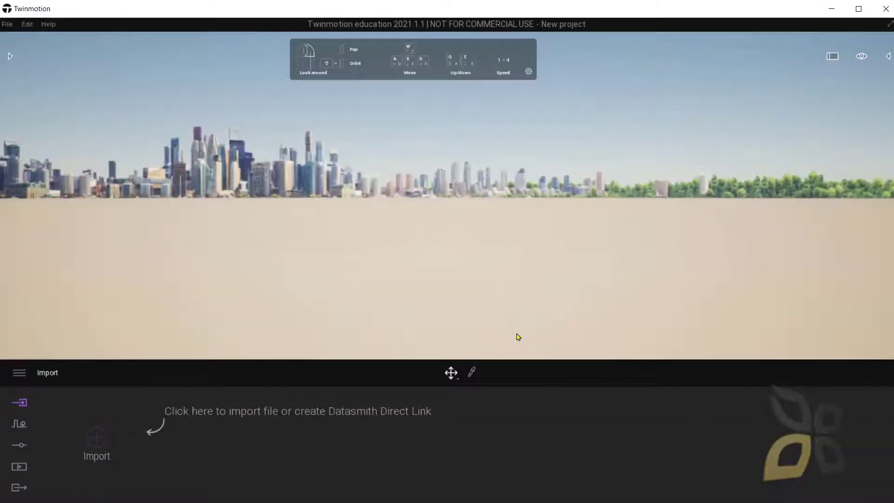
Step: Place the Monica character from the library's Posed humans category on the ground of the new project
{"action": "left_click_drag", "start_coordinate": [399, 245], "coordinate": [230, 237]}
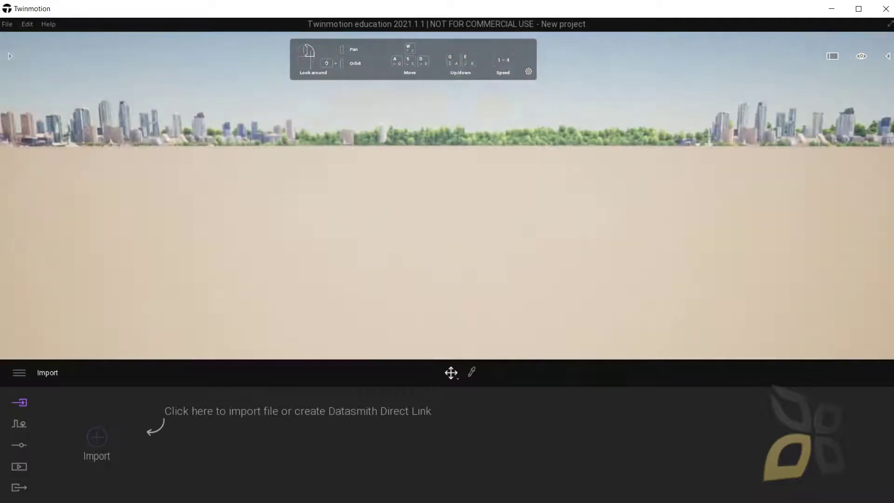
{"action": "left_click", "coordinate": [10, 57]}
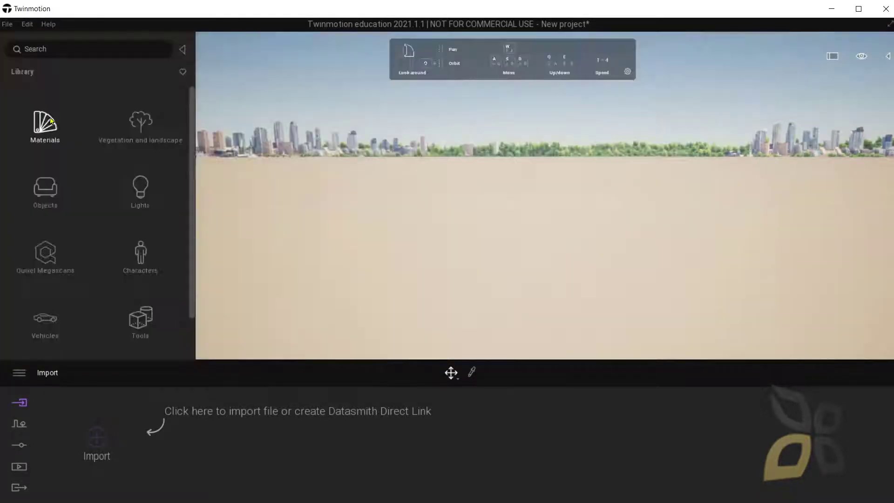
{"action": "left_click", "coordinate": [102, 246]}
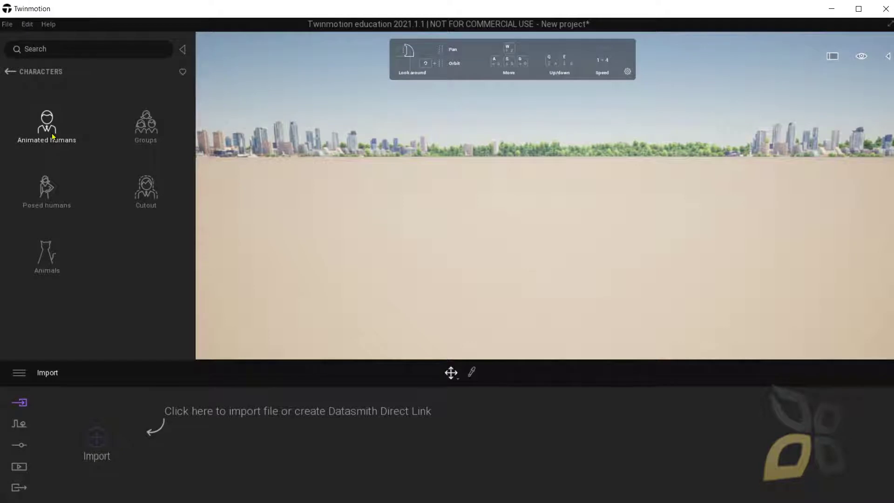
{"action": "left_click", "coordinate": [45, 193]}
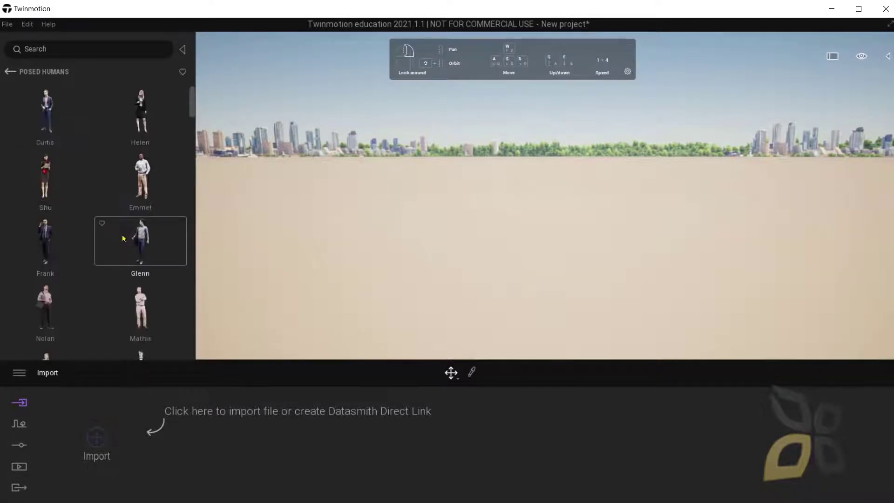
{"action": "left_click_drag", "start_coordinate": [192, 101], "coordinate": [194, 182]}
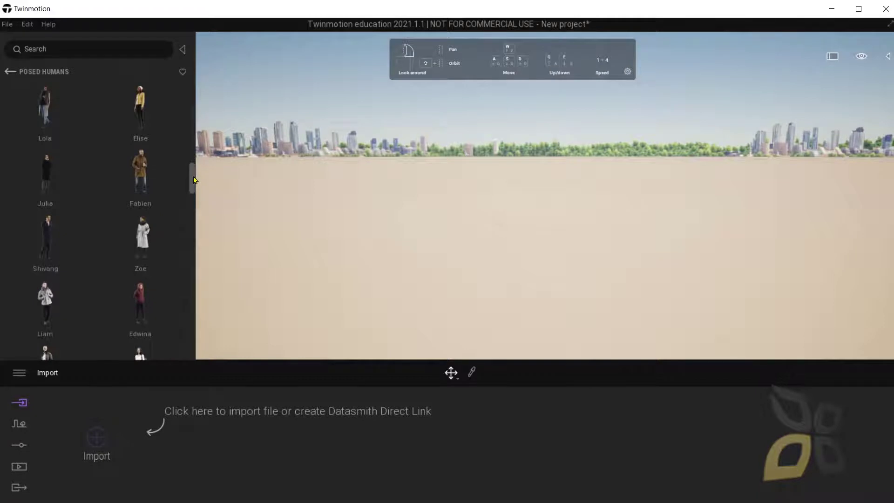
{"action": "scroll", "coordinate": [148, 259], "scroll_direction": "down", "scroll_amount": 3}
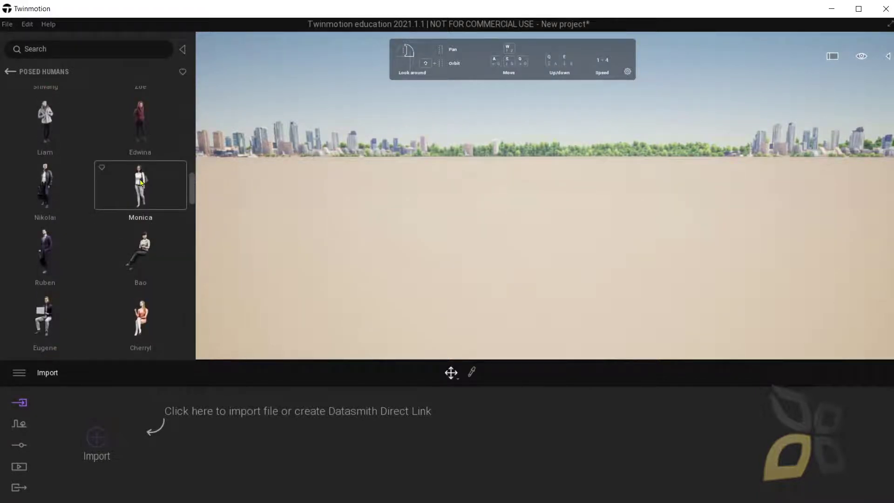
{"action": "left_click_drag", "start_coordinate": [141, 182], "coordinate": [596, 298]}
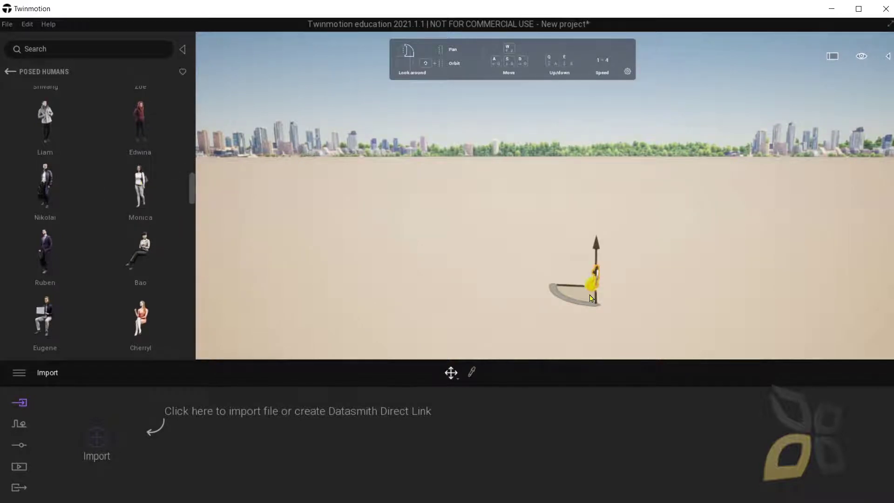
Step: Deselect the placed Monica figure, inspect it up close from several sides, and return to the library's Characters categories
{"action": "double_click", "coordinate": [590, 298]}
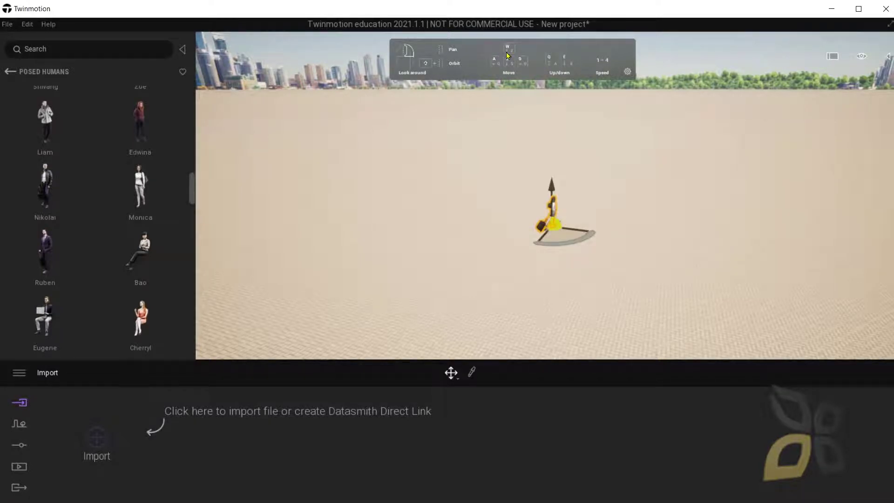
{"action": "left_click_drag", "start_coordinate": [508, 55], "coordinate": [454, 100]}
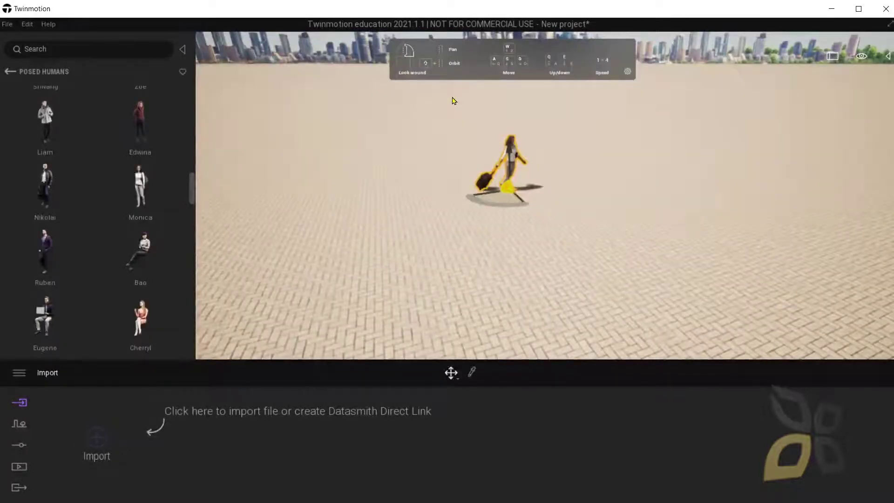
{"action": "left_click_drag", "start_coordinate": [454, 101], "coordinate": [476, 47]}
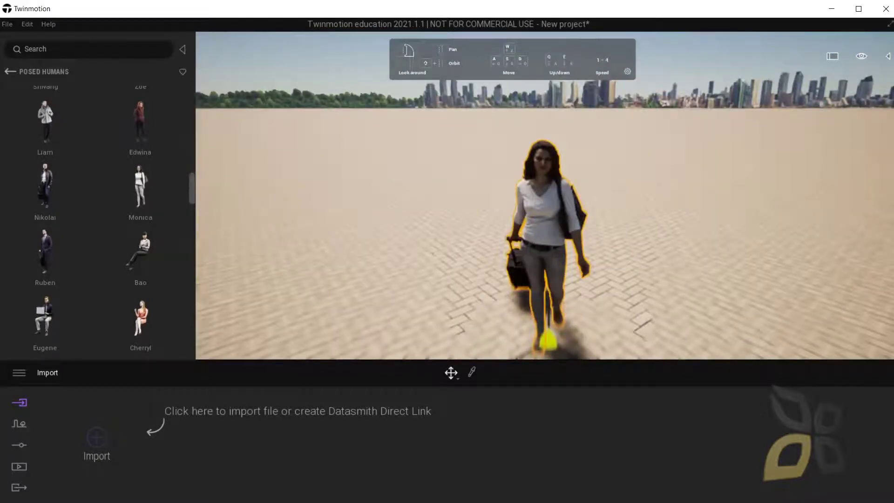
{"action": "left_click_drag", "start_coordinate": [545, 195], "coordinate": [489, 190]}
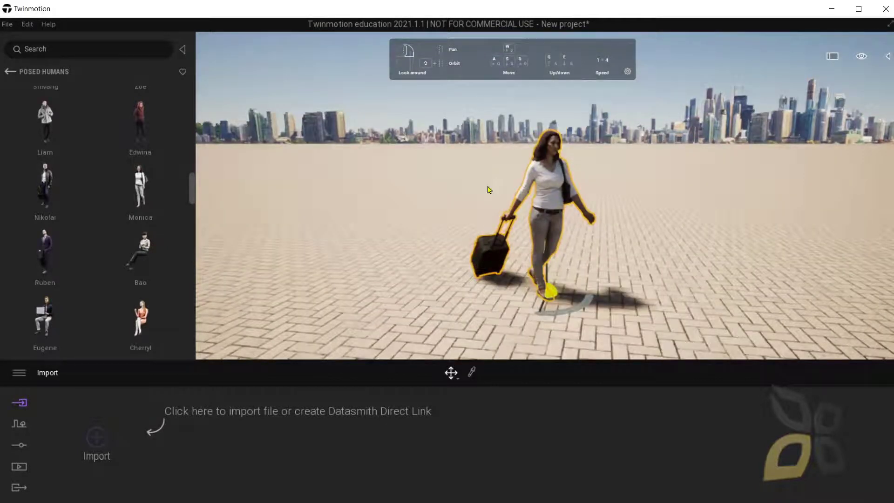
{"action": "left_click", "coordinate": [489, 189]}
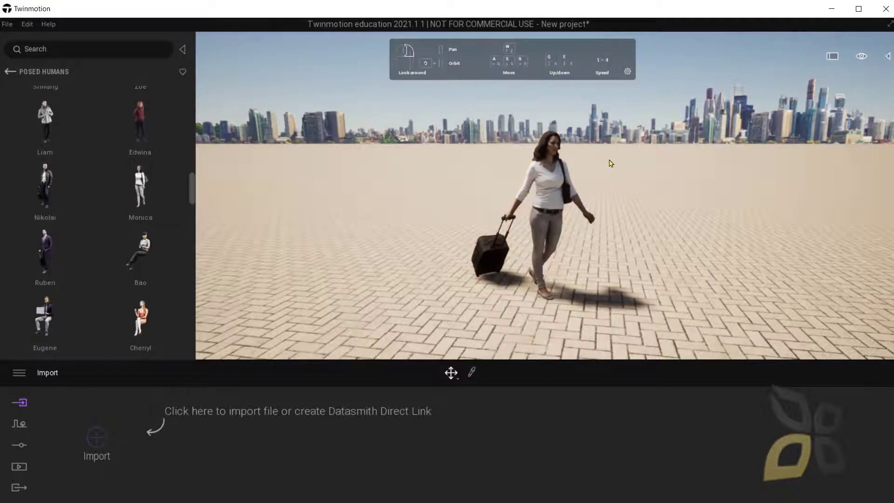
{"action": "left_click_drag", "start_coordinate": [611, 163], "coordinate": [571, 169]}
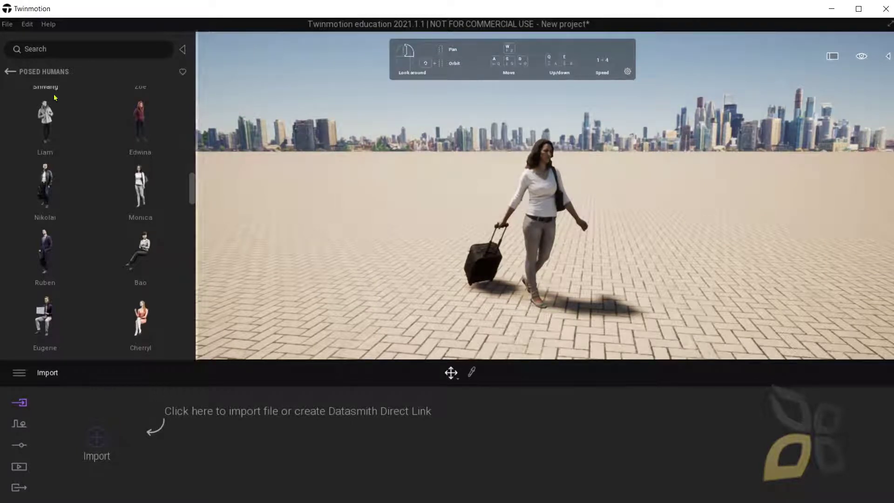
{"action": "left_click", "coordinate": [11, 73]}
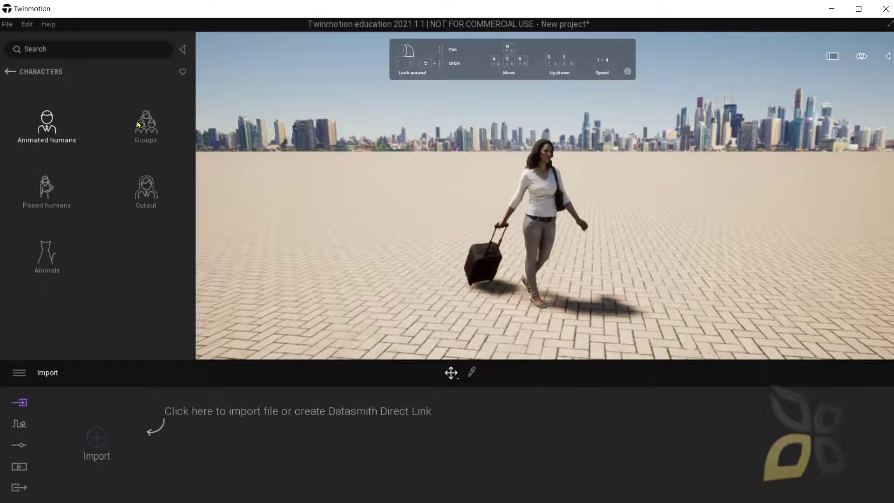
Step: Place the Aneko character from the library's Animated humans category beside the Monica figure, moving her slightly closer, and deselect her
{"action": "left_click", "coordinate": [47, 123]}
{"action": "mouse_move", "coordinate": [29, 108]}
{"action": "key", "text": "Escape"}
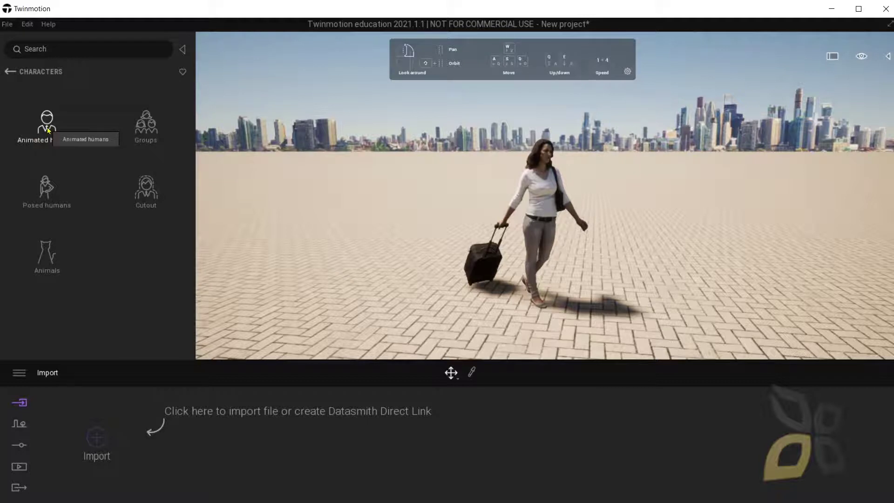
{"action": "left_click", "coordinate": [30, 151]}
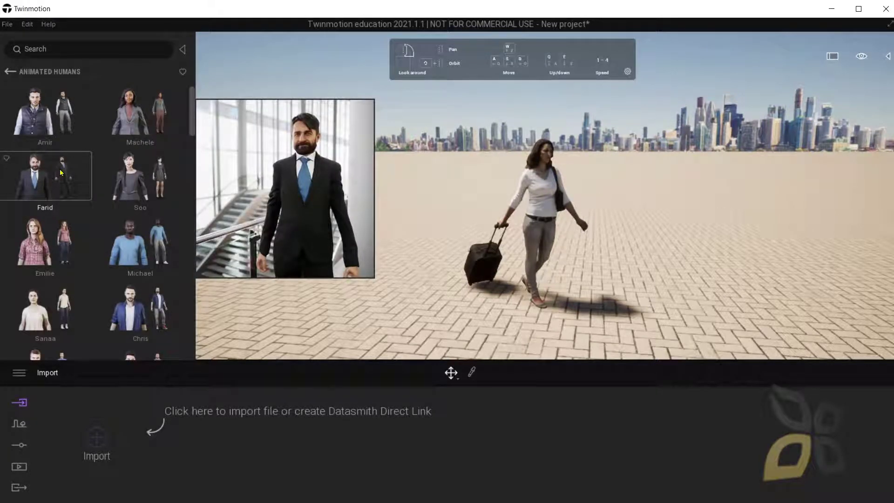
{"action": "scroll", "coordinate": [61, 173], "scroll_direction": "down", "scroll_amount": 3}
{"action": "mouse_move", "coordinate": [615, 257]}
{"action": "left_mouse_down"}
{"action": "mouse_move", "coordinate": [672, 288]}
{"action": "mouse_move", "coordinate": [693, 342]}
{"action": "left_mouse_up"}
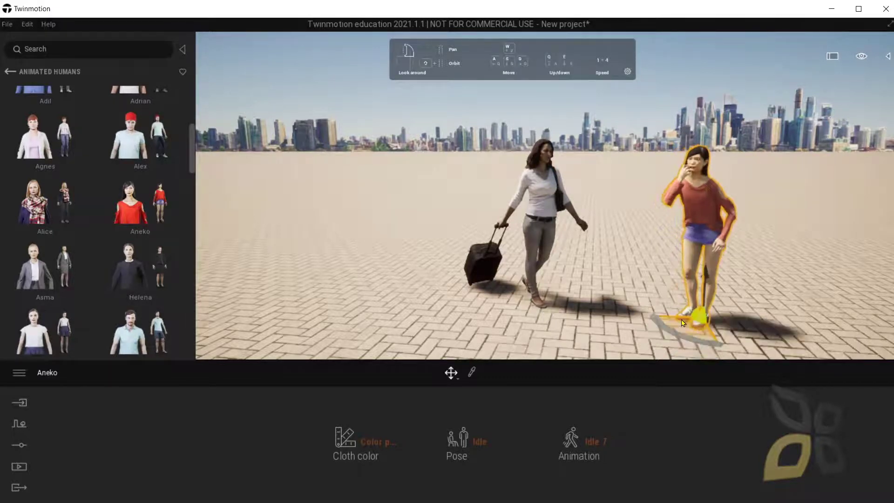
{"action": "left_click_drag", "start_coordinate": [682, 322], "coordinate": [655, 300]}
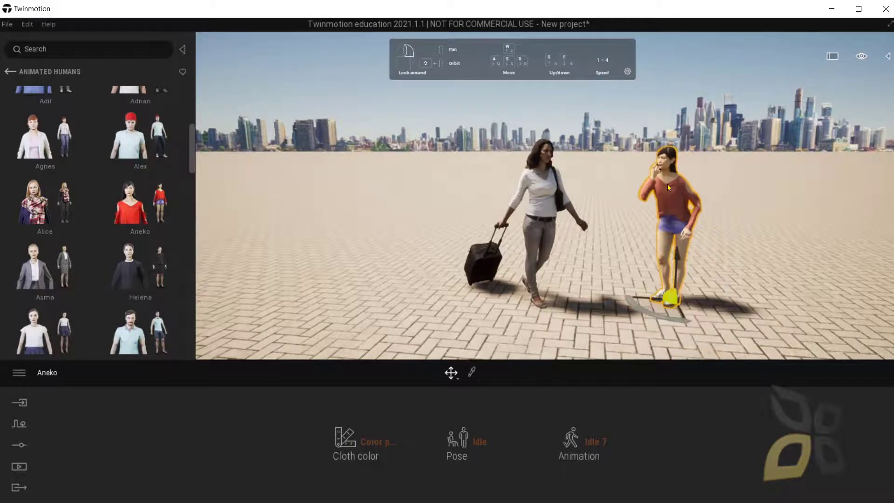
{"action": "left_click", "coordinate": [636, 318]}
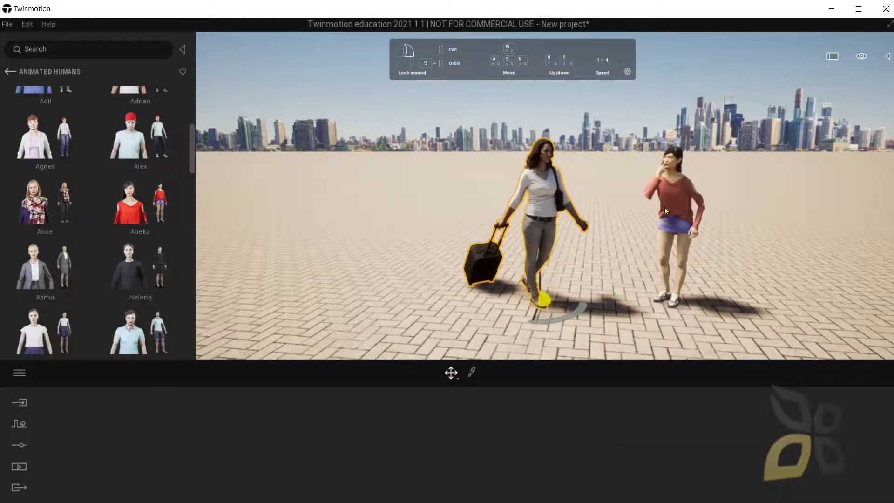
Step: Try the Sitting and Special poses on the Aneko figure and set her pose to Walking
{"action": "left_click", "coordinate": [664, 206]}
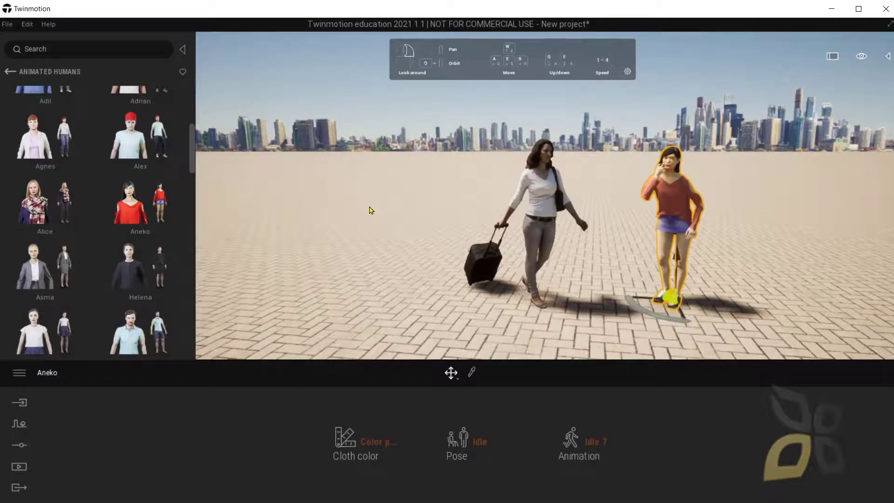
{"action": "left_click", "coordinate": [480, 441]}
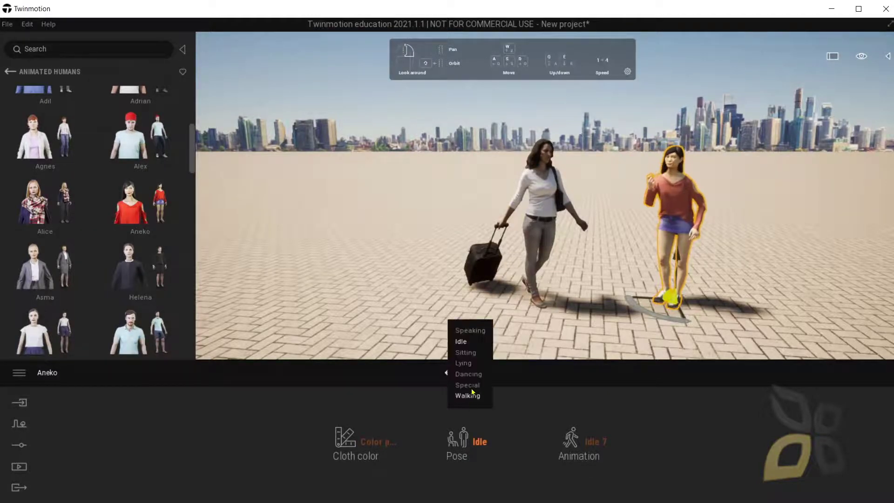
{"action": "left_click", "coordinate": [466, 353]}
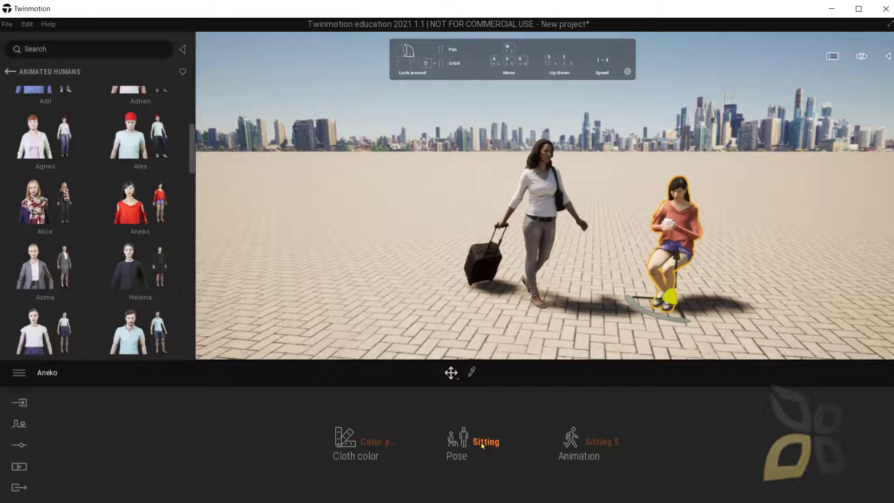
{"action": "left_click", "coordinate": [486, 441]}
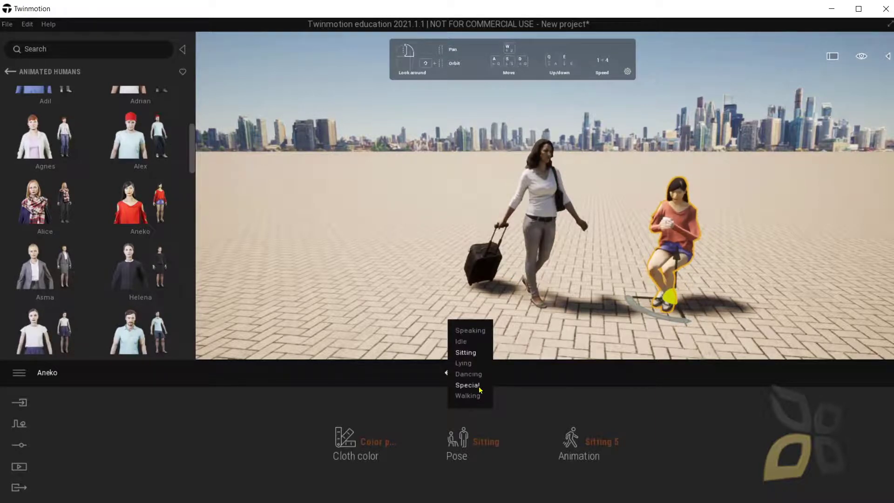
{"action": "left_click", "coordinate": [480, 388]}
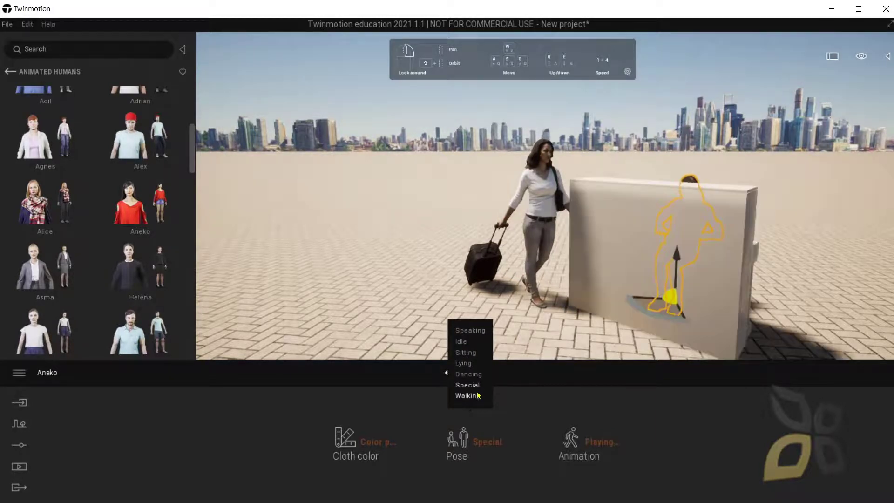
{"action": "left_click", "coordinate": [467, 395]}
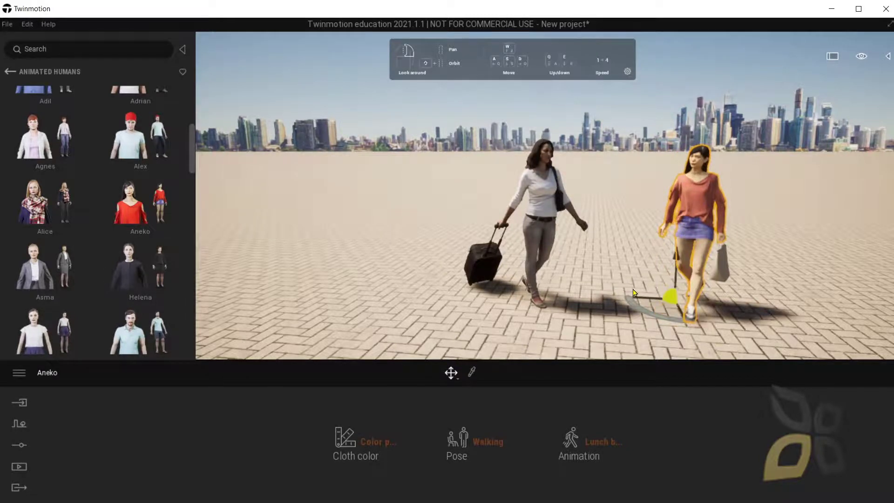
Step: Check Aneko's cloth color presets, preview the Shopping bag, Walking and Phoning animations, and assign her a Lunch break animation
{"action": "left_click", "coordinate": [365, 441]}
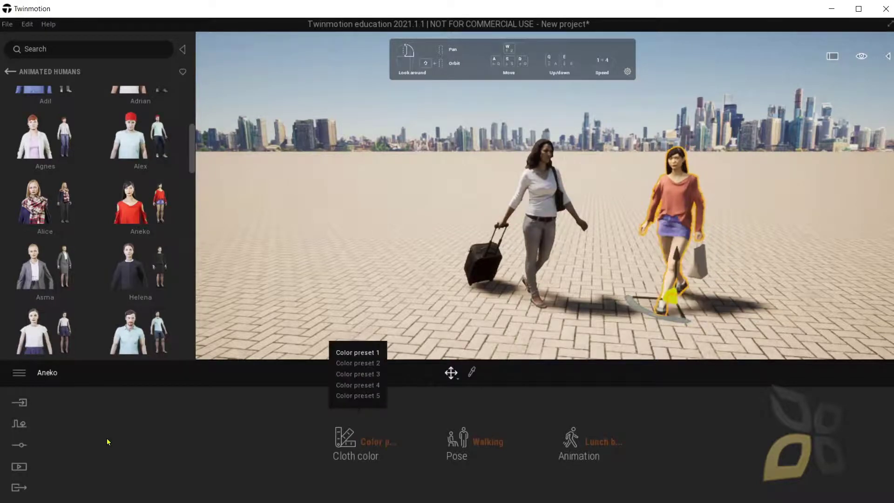
{"action": "left_click", "coordinate": [346, 374]}
{"action": "left_click", "coordinate": [601, 442]}
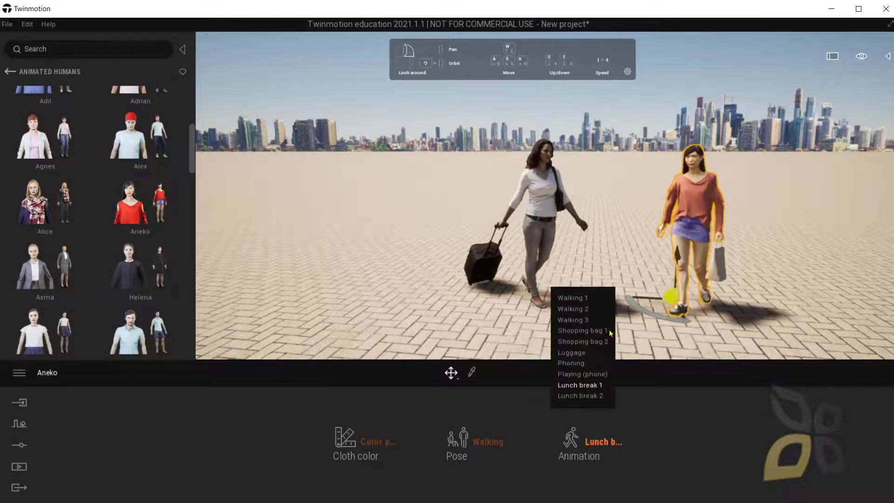
{"action": "left_click", "coordinate": [609, 332]}
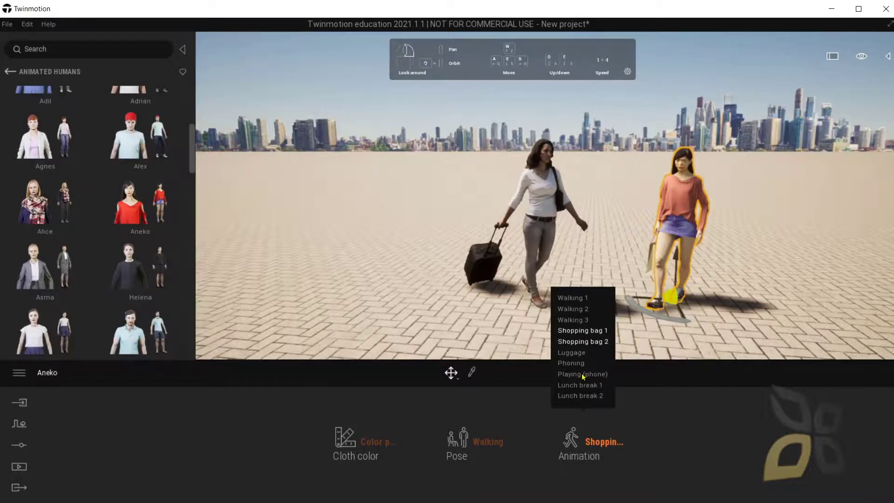
{"action": "left_click", "coordinate": [573, 309]}
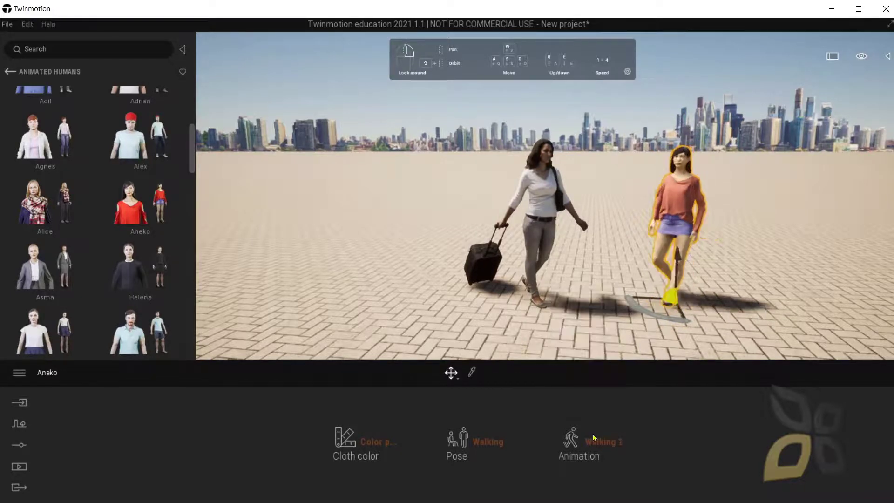
{"action": "left_click", "coordinate": [594, 438]}
{"action": "left_click", "coordinate": [583, 364]}
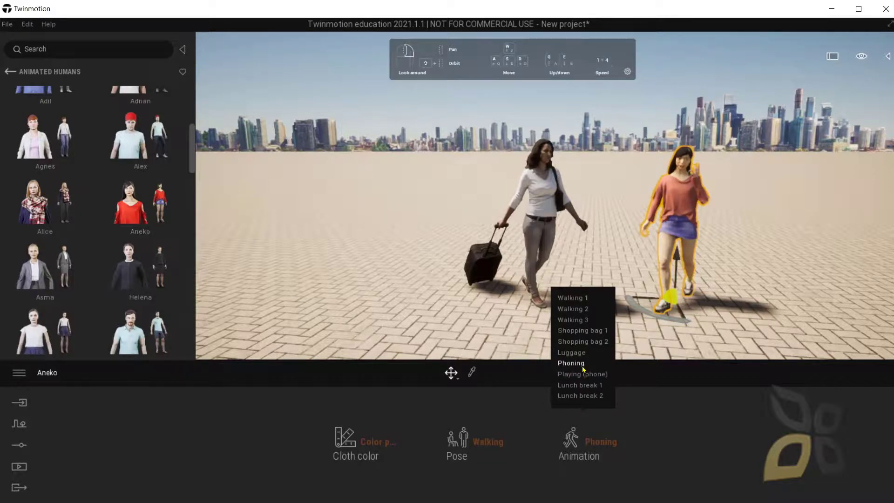
{"action": "left_click", "coordinate": [580, 385]}
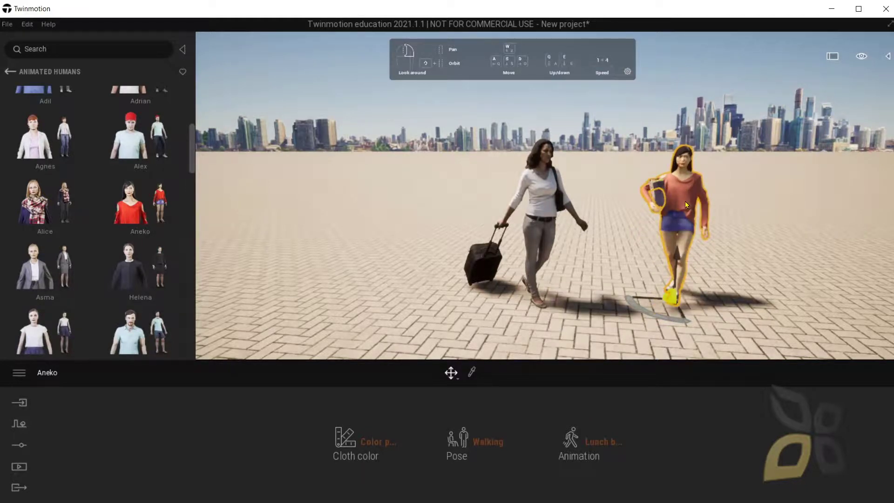
{"action": "left_click", "coordinate": [761, 192]}
Step: Place the Alex character from the Animated humans library on the ground behind Monica's suitcase
{"action": "right_click_drag", "start_coordinate": [761, 193], "coordinate": [838, 192]}
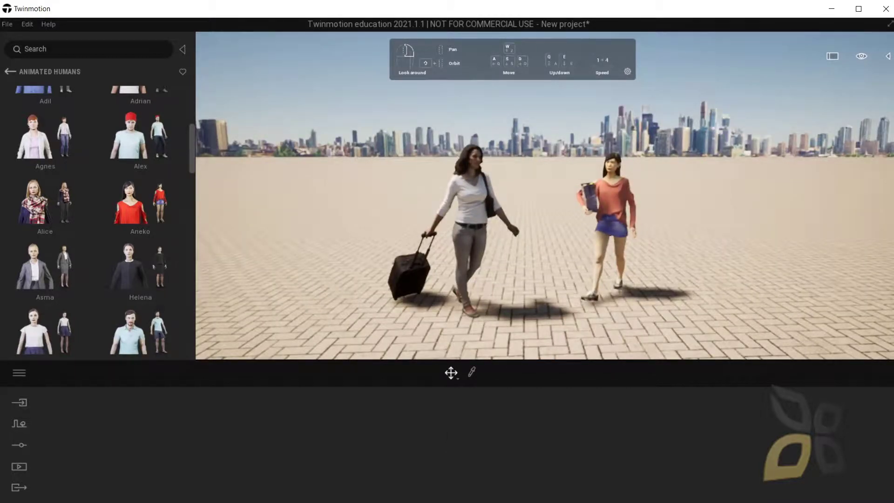
{"action": "right_click_drag", "start_coordinate": [838, 192], "coordinate": [590, 270]}
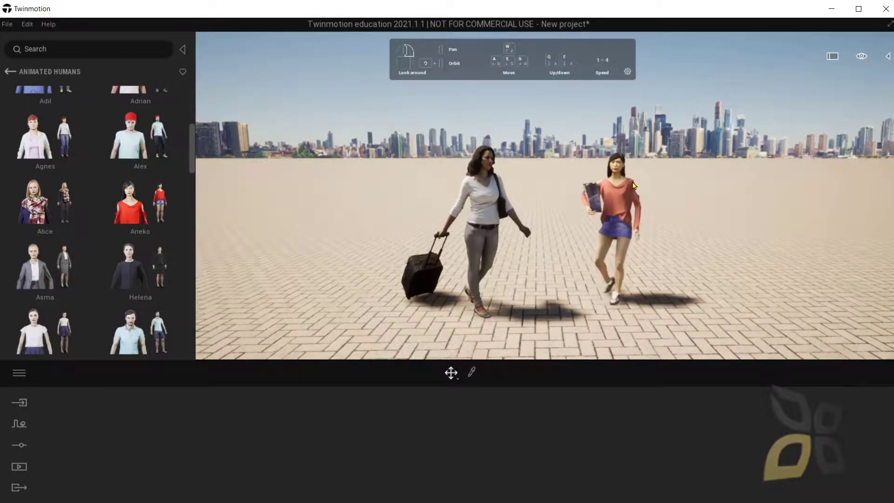
{"action": "mouse_move", "coordinate": [116, 146]}
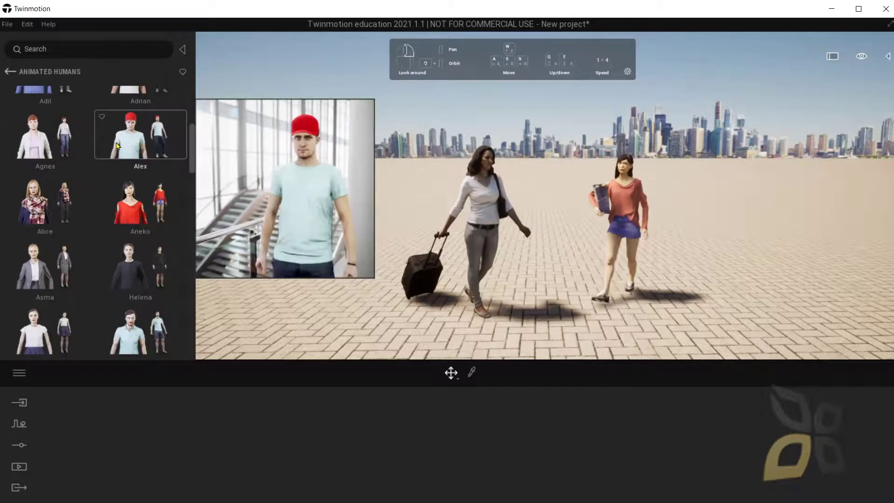
{"action": "left_click_drag", "start_coordinate": [116, 146], "coordinate": [155, 176]}
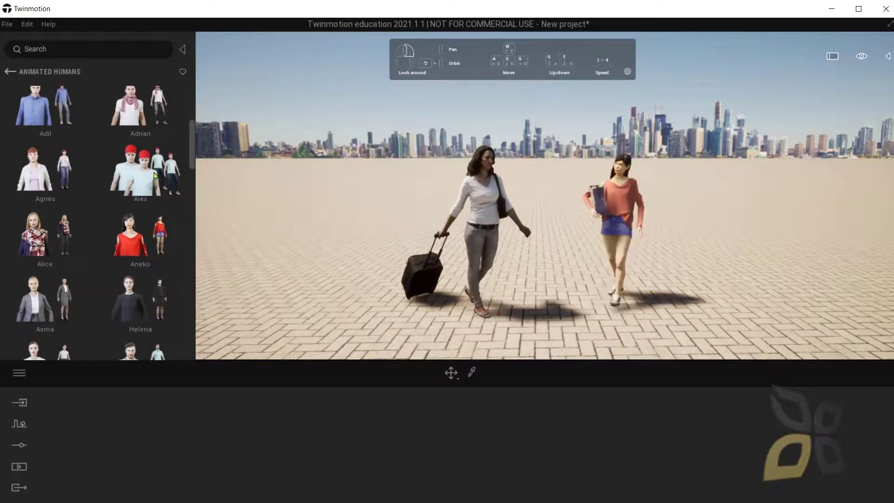
{"action": "left_click_drag", "start_coordinate": [155, 175], "coordinate": [287, 275]}
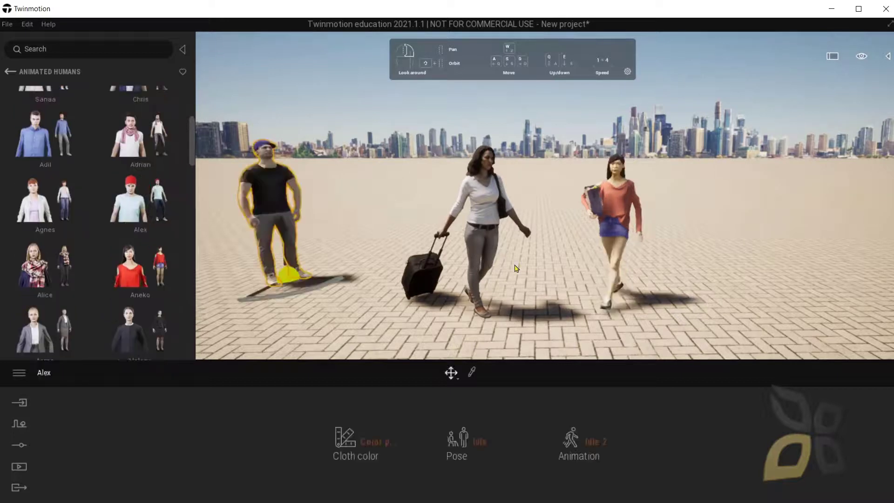
Step: Show the scene graph listing the placed characters, deselect Alex, and view the three figures from closer up
{"action": "left_click", "coordinate": [888, 57]}
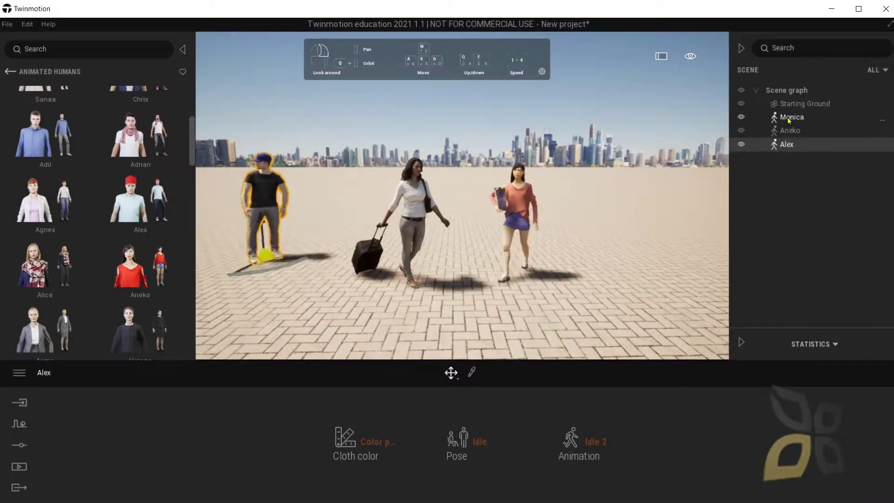
{"action": "left_click", "coordinate": [630, 222]}
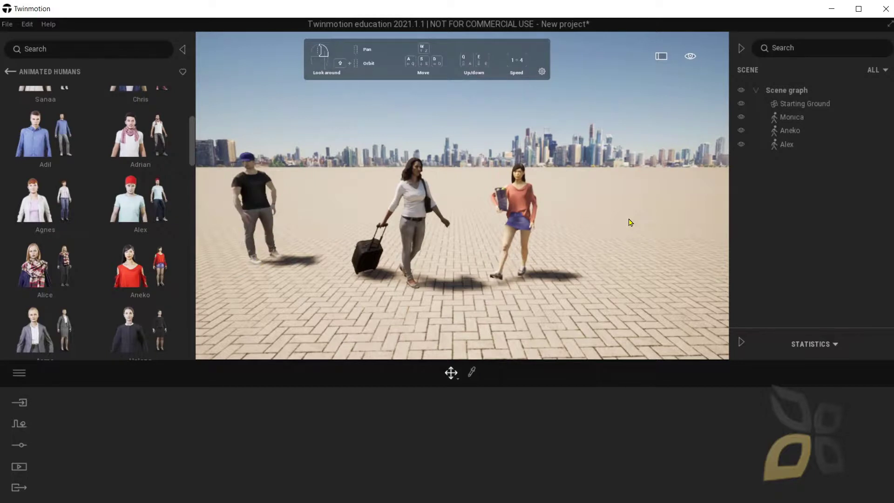
{"action": "right_click_drag", "start_coordinate": [630, 223], "coordinate": [605, 223]}
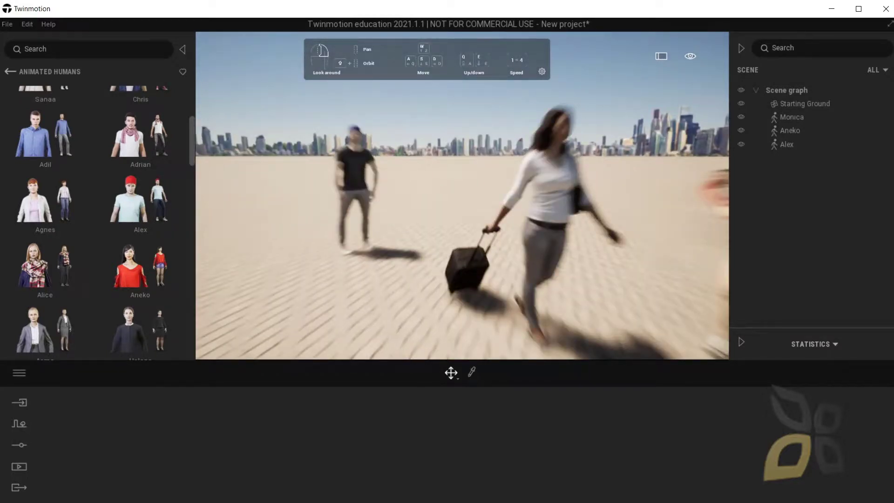
{"action": "right_click_drag", "start_coordinate": [605, 222], "coordinate": [431, 407]}
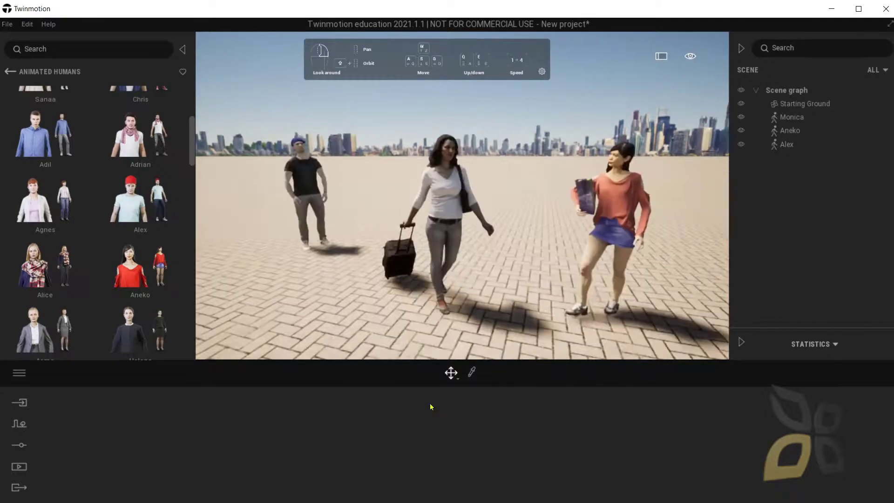
Step: Switch to the jbdtube YouTube channel in the browser and look over its home page, store, and information page with the support links
{"action": "mouse_move", "coordinate": [180, 244]}
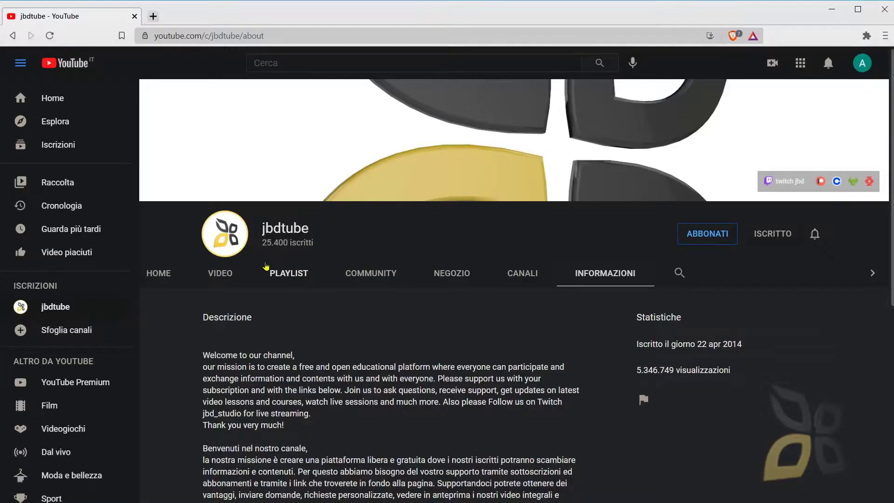
{"action": "key", "text": "alt+Left"}
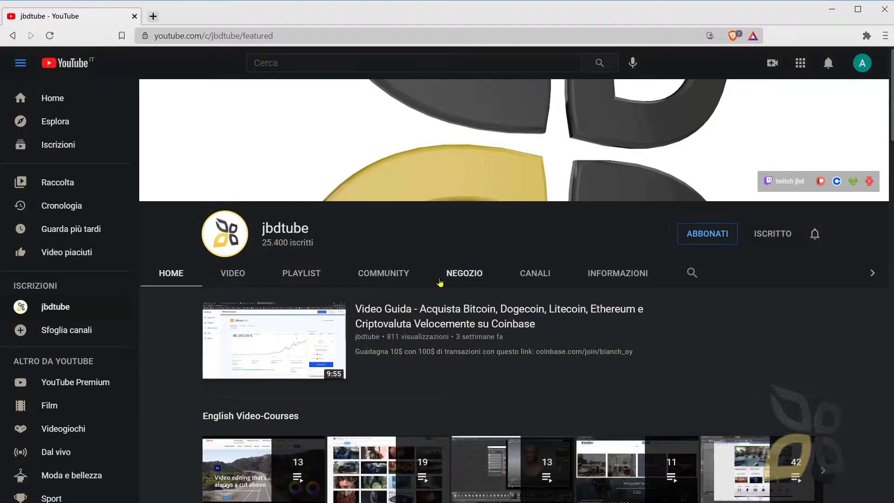
{"action": "left_click", "coordinate": [440, 281]}
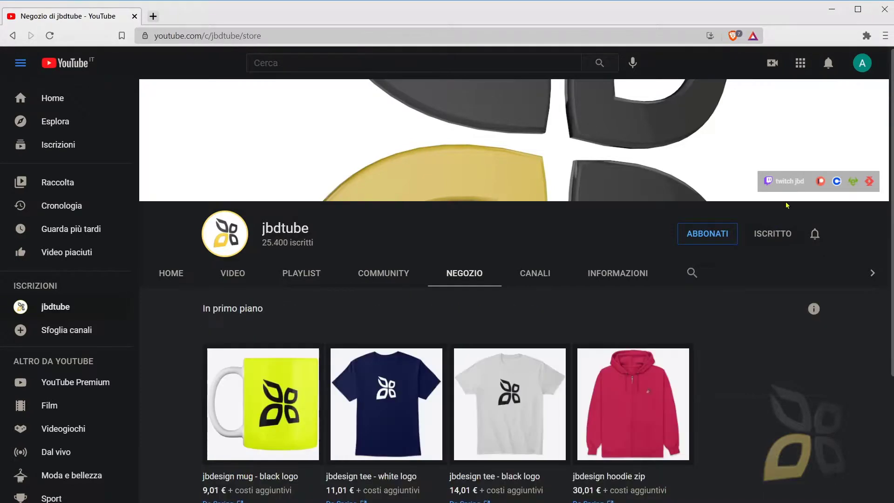
{"action": "left_click", "coordinate": [851, 181]}
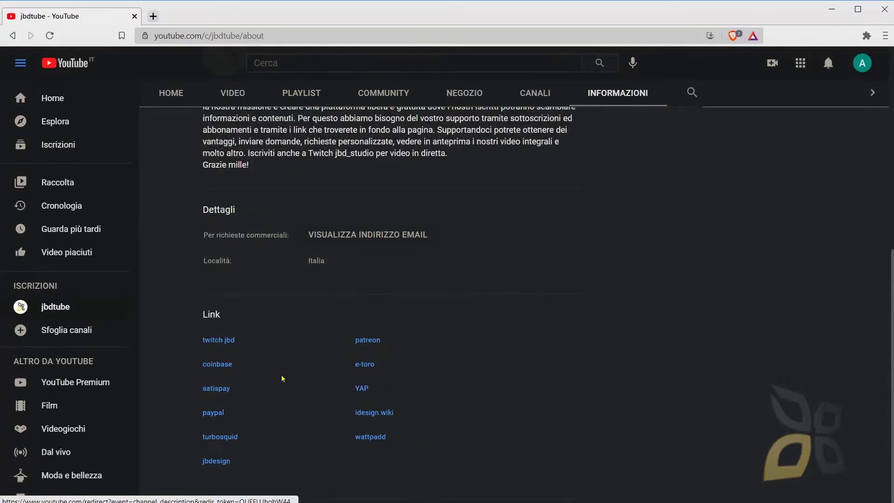
{"action": "scroll", "coordinate": [282, 378], "scroll_direction": "up", "scroll_amount": 8}
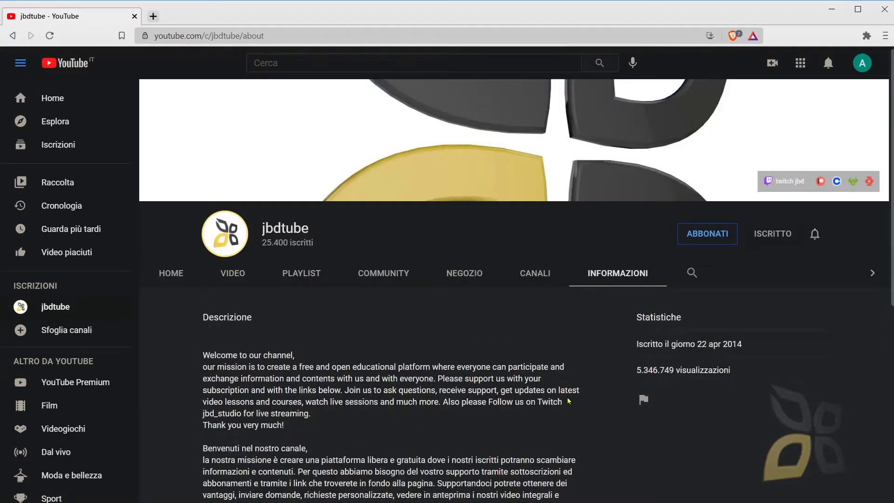